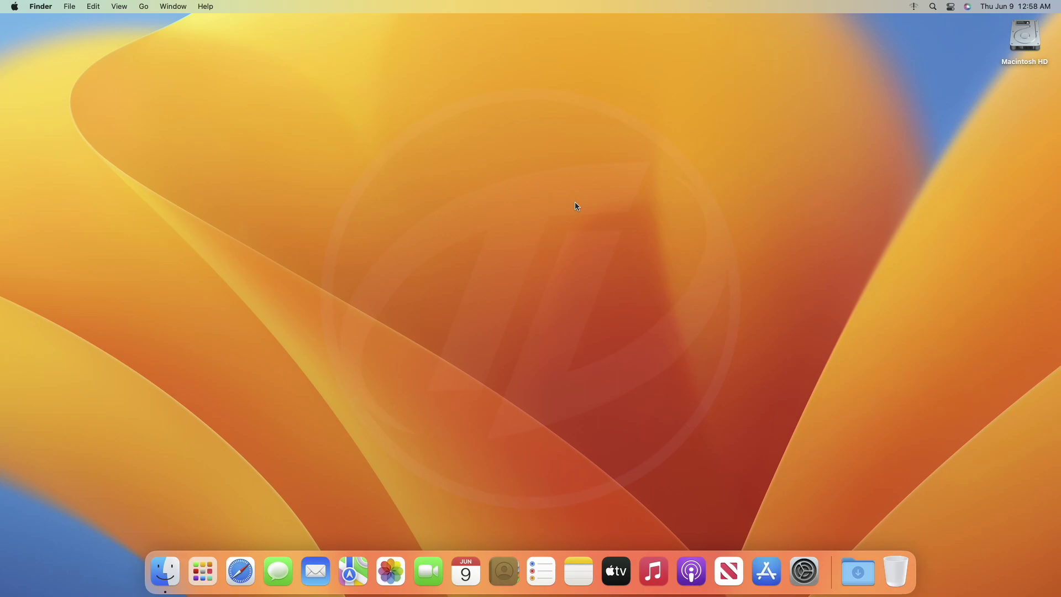
Select the Windows 11 (multi-edition ISO) download on Microsoft's download page
click(243, 567)
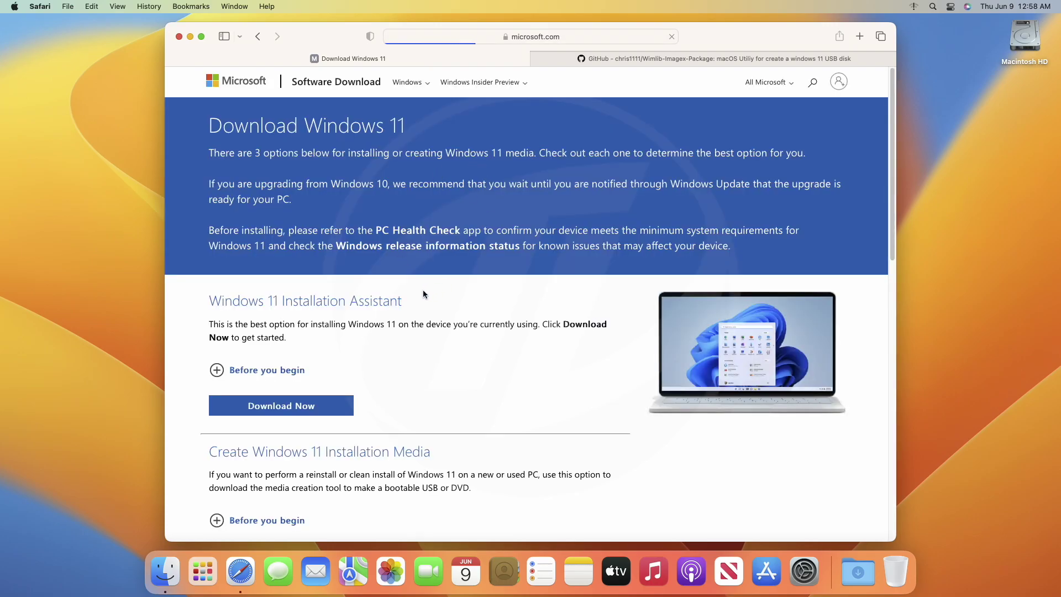
scroll(424, 293, down, 5)
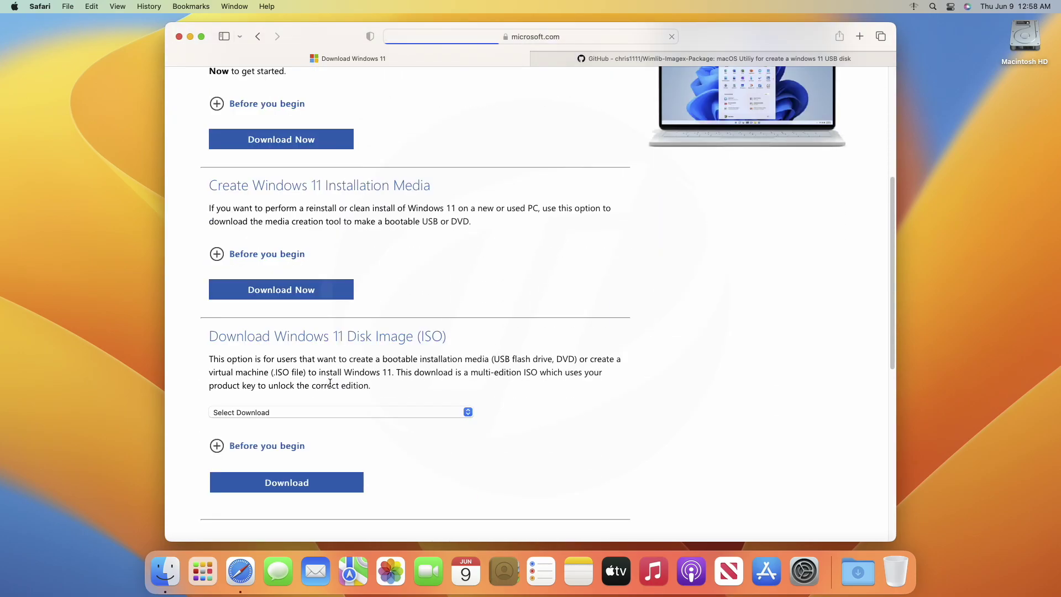
click(345, 409)
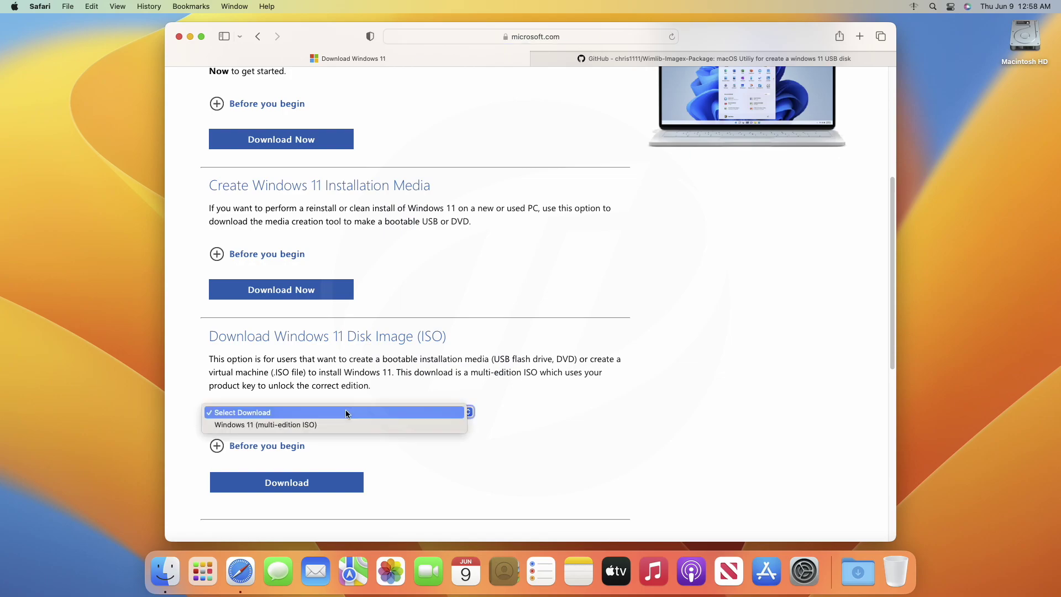
click(334, 426)
click(308, 483)
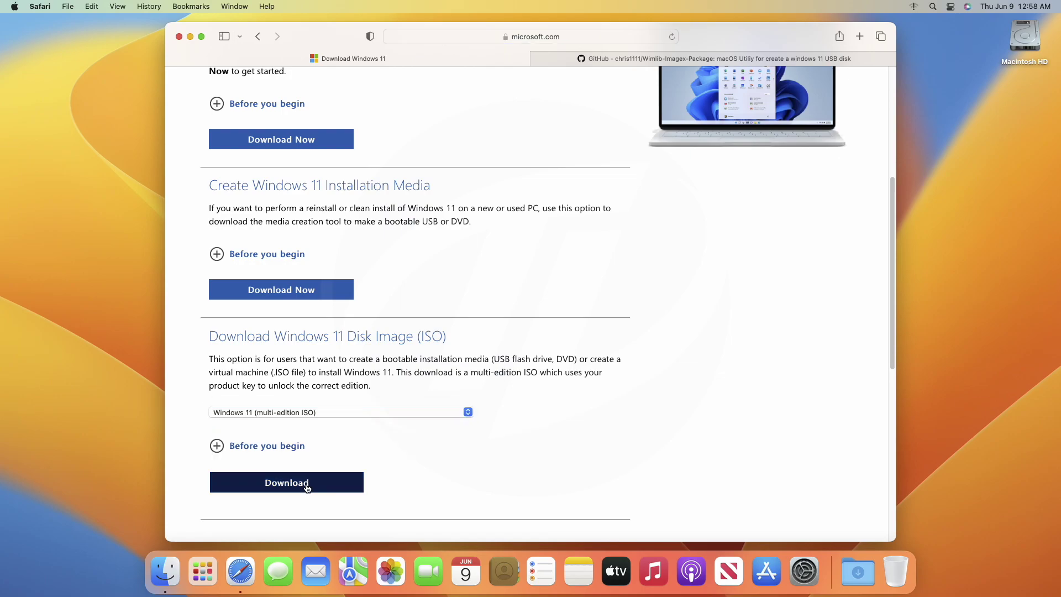
Choose English (United States) and start the 64-bit Win11_English_x64v1.iso download
scroll(308, 484, down, 6)
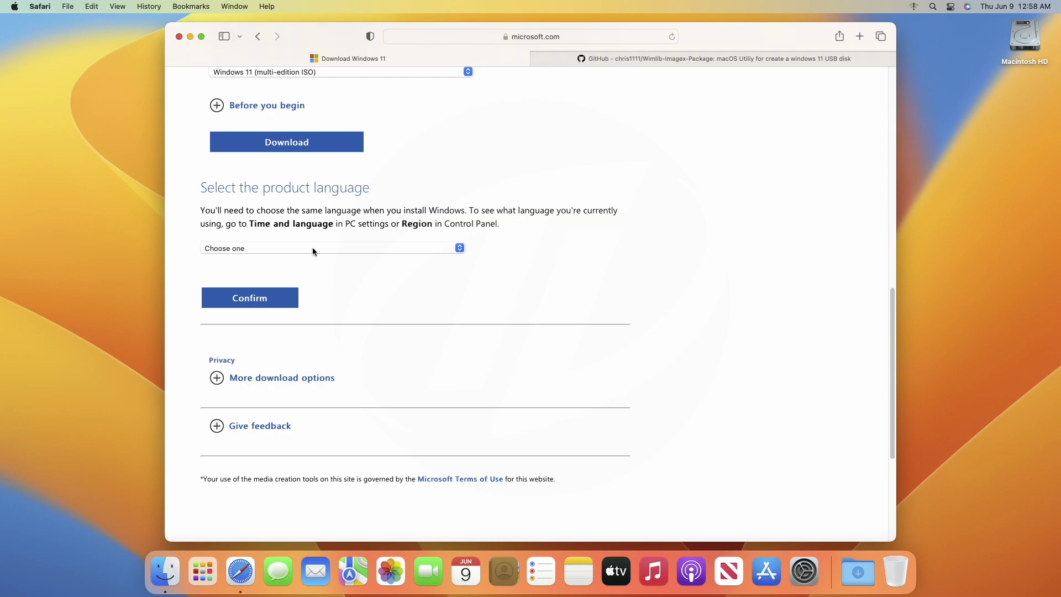
click(313, 246)
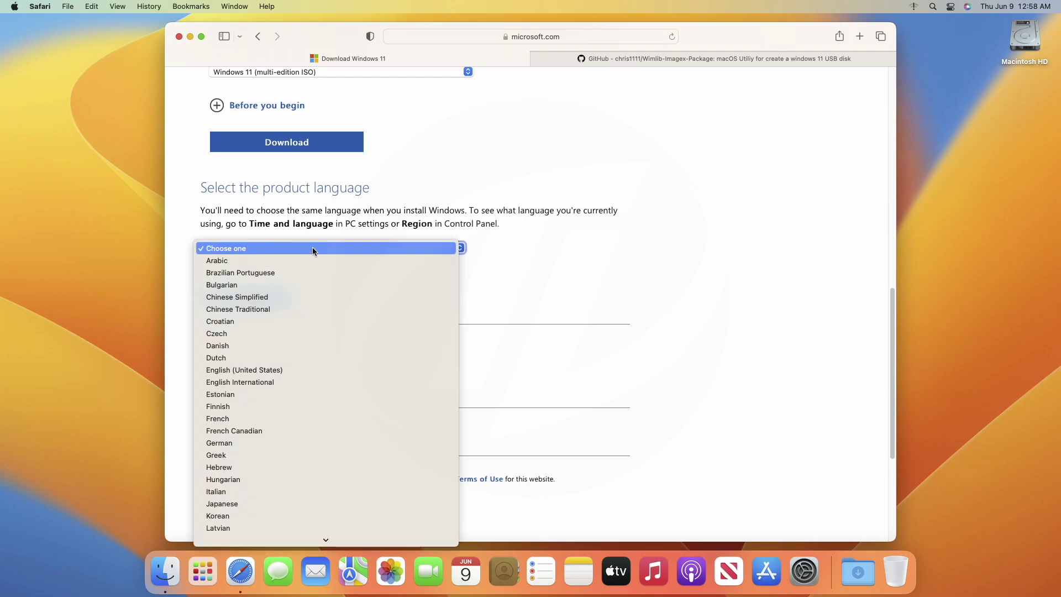
click(279, 370)
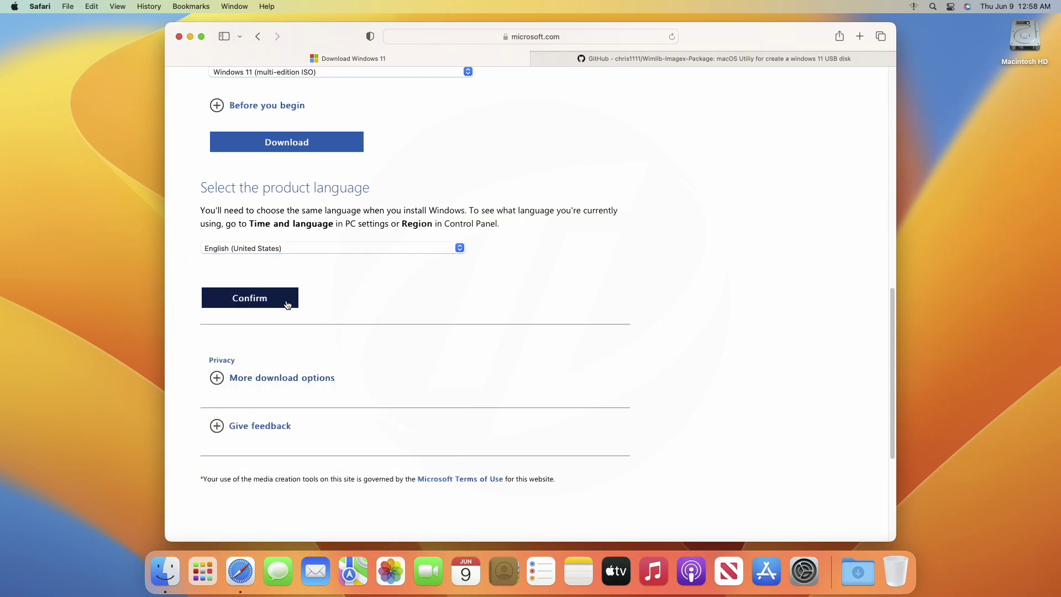
click(287, 301)
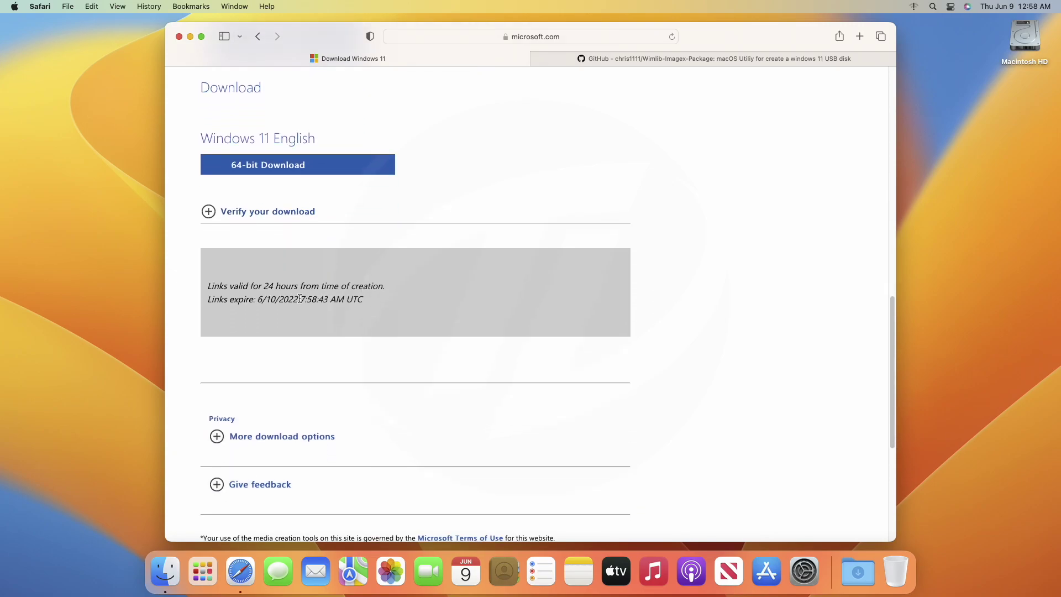
click(335, 161)
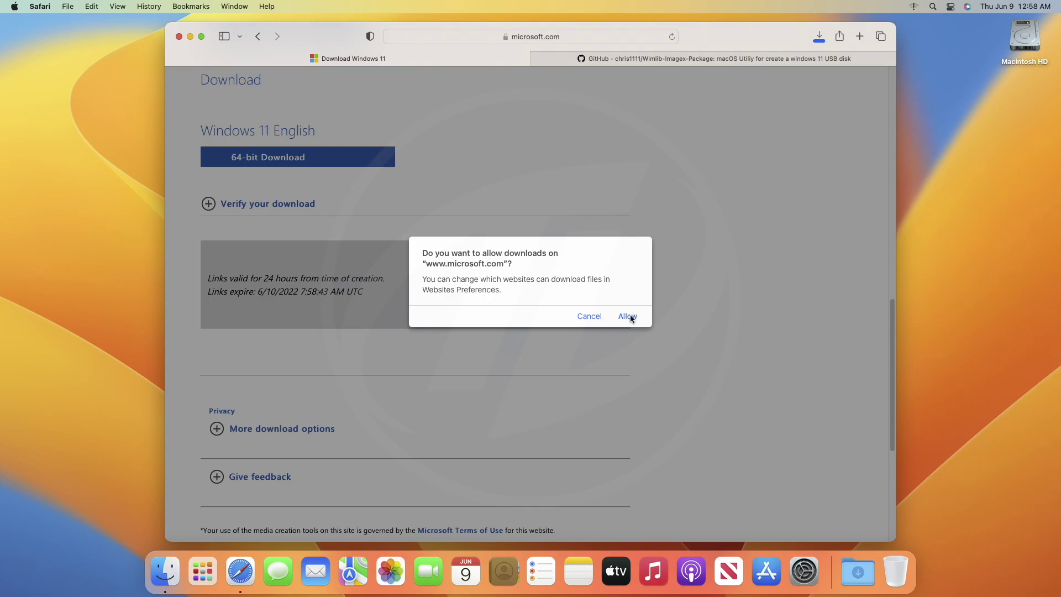
click(629, 315)
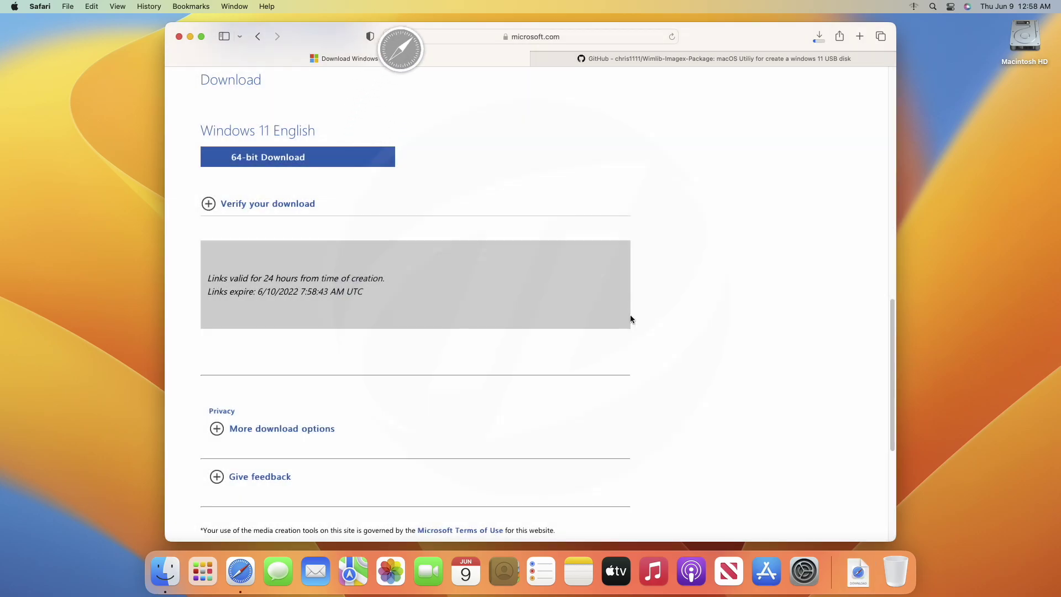
click(816, 39)
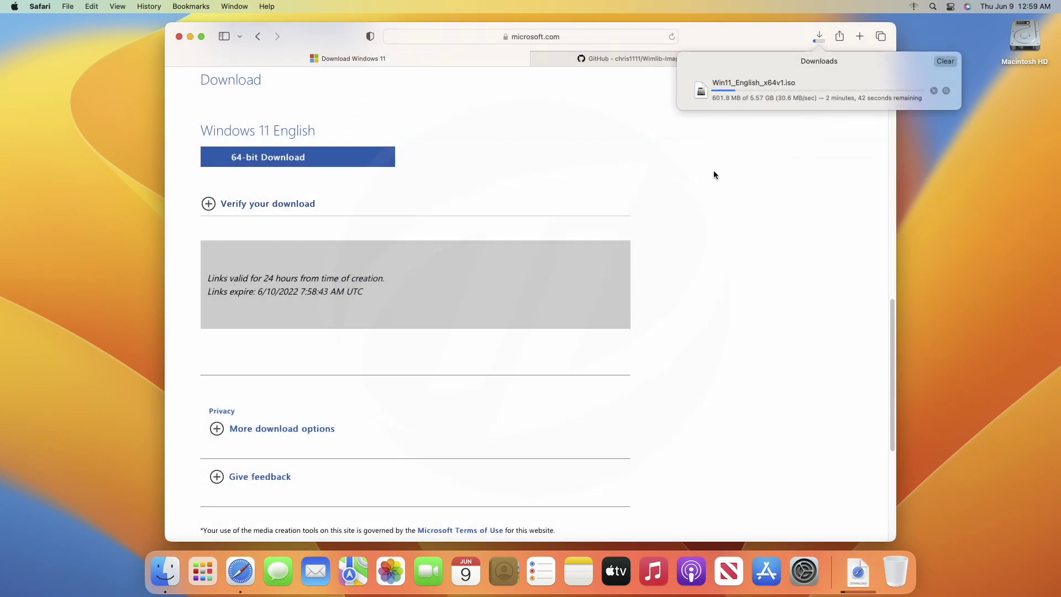
click(695, 162)
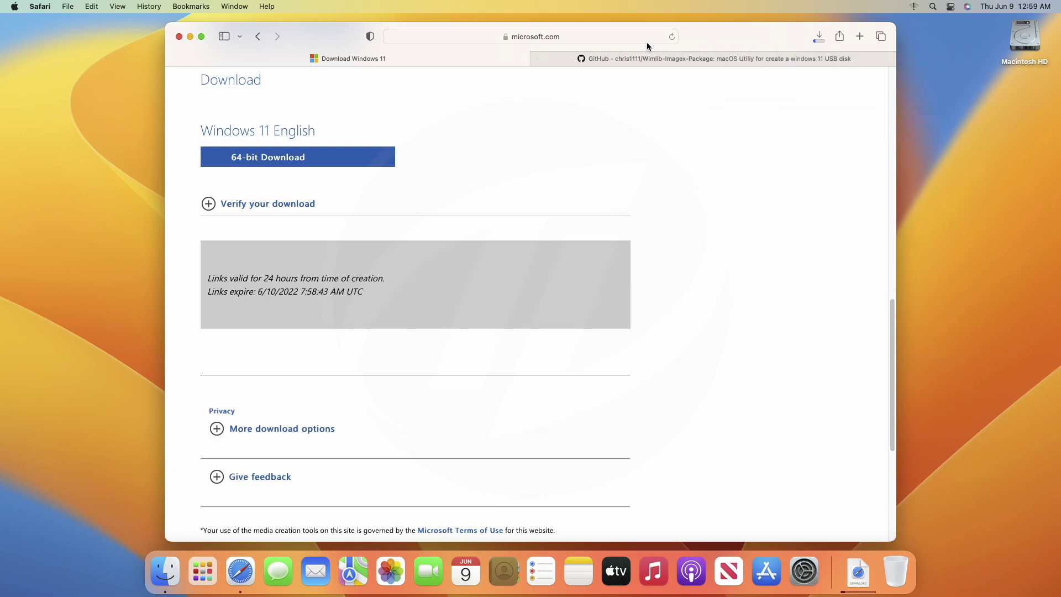
Download the Wimlib-Imagex-Package V2 release source code and verify both downloads finished
click(648, 57)
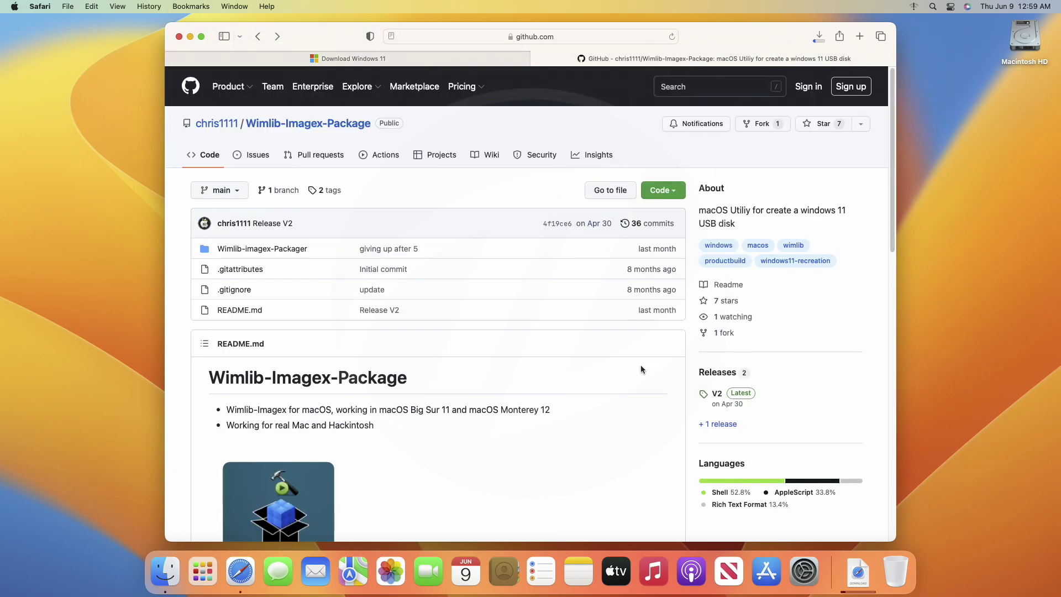
click(728, 404)
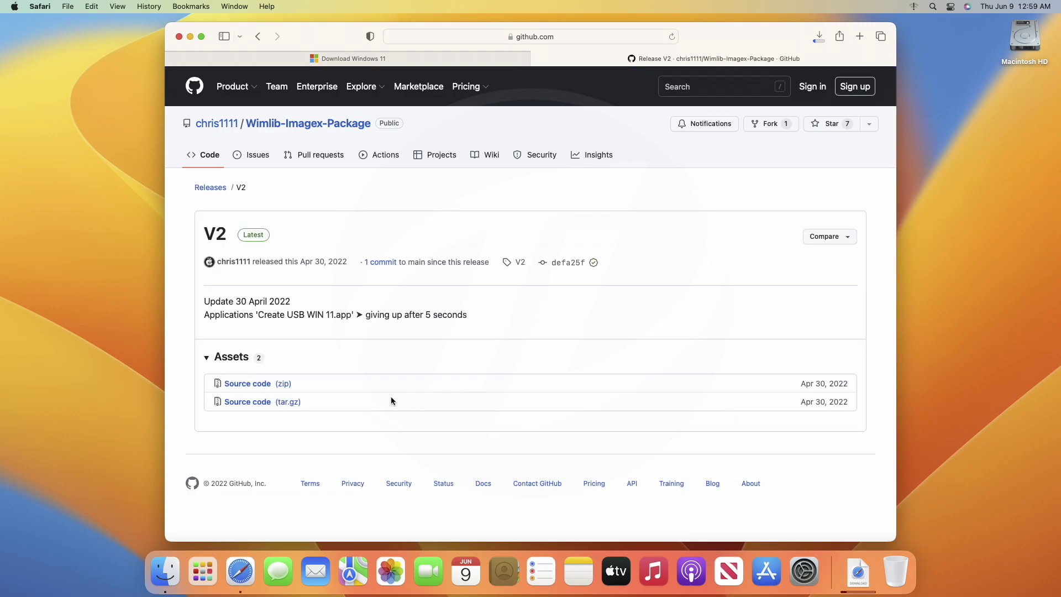
click(264, 385)
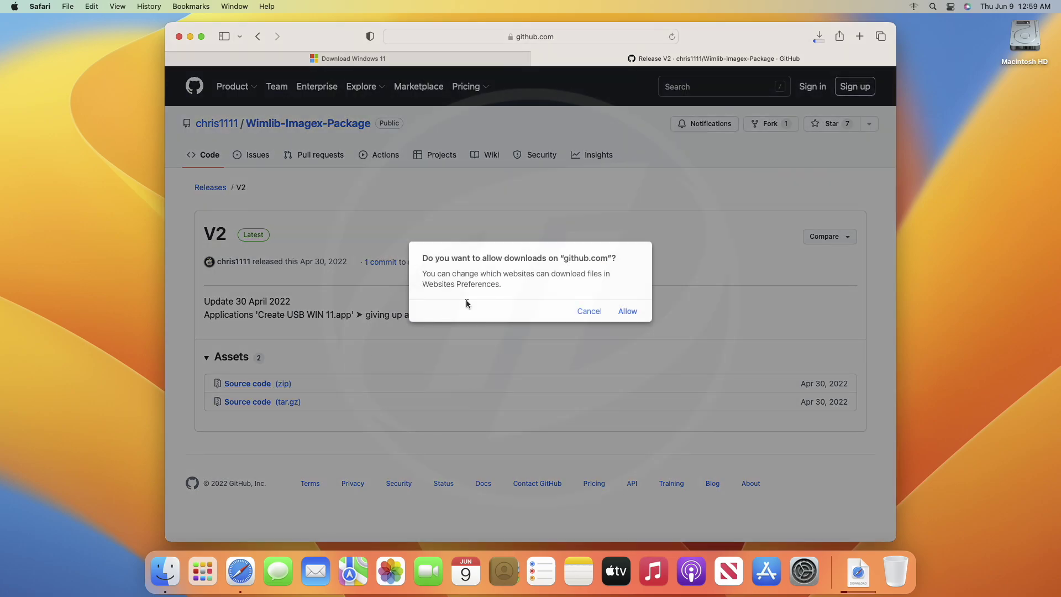
click(627, 313)
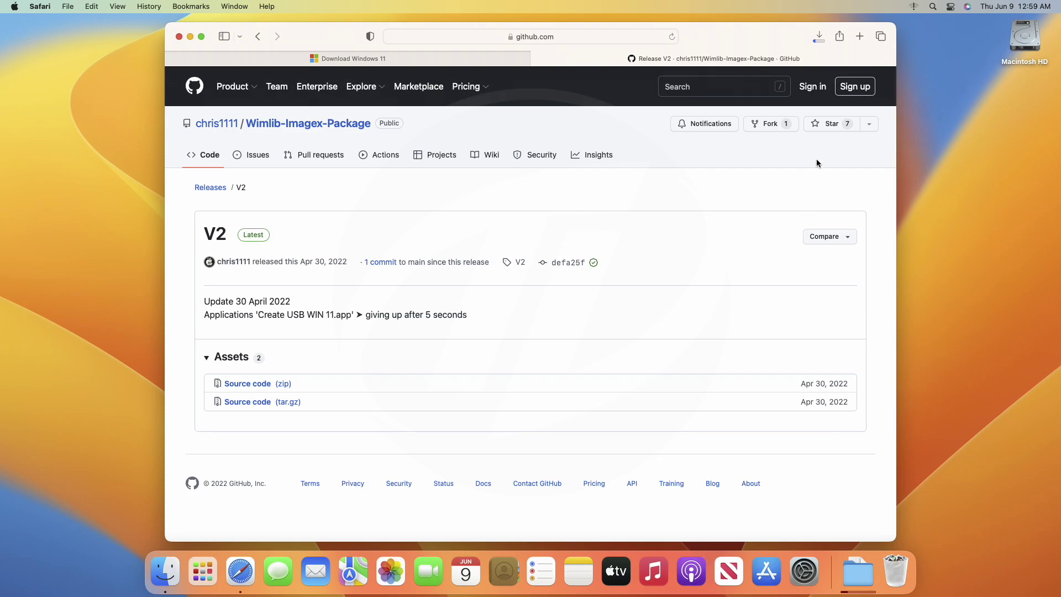
click(820, 37)
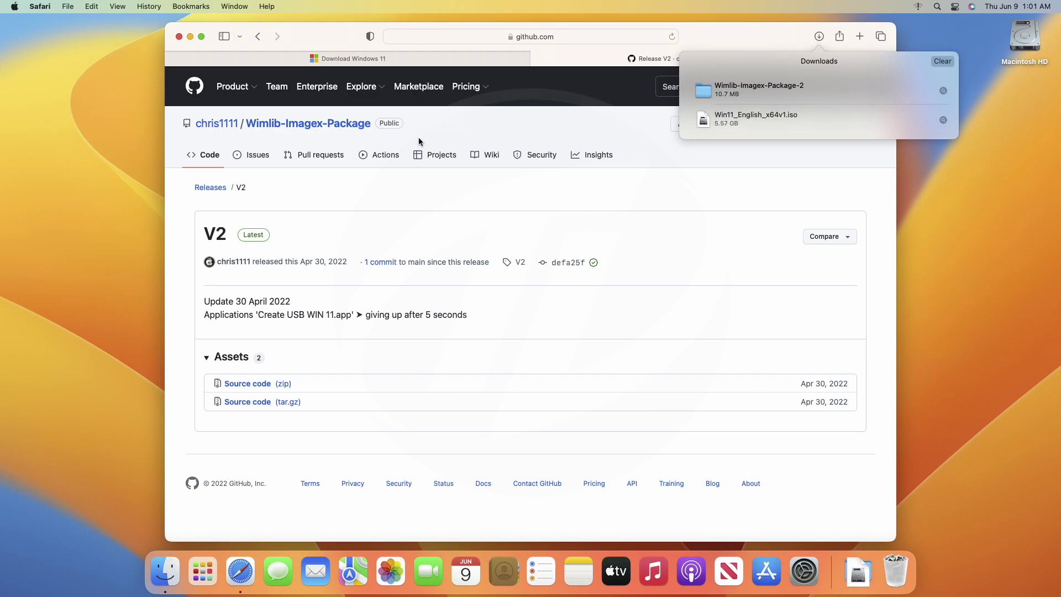
Quit Safari and run Pack.command from Downloads > Wimlib-Imagex-Package-2 > Wimlib-imagex-Packager
click(35, 6)
click(54, 171)
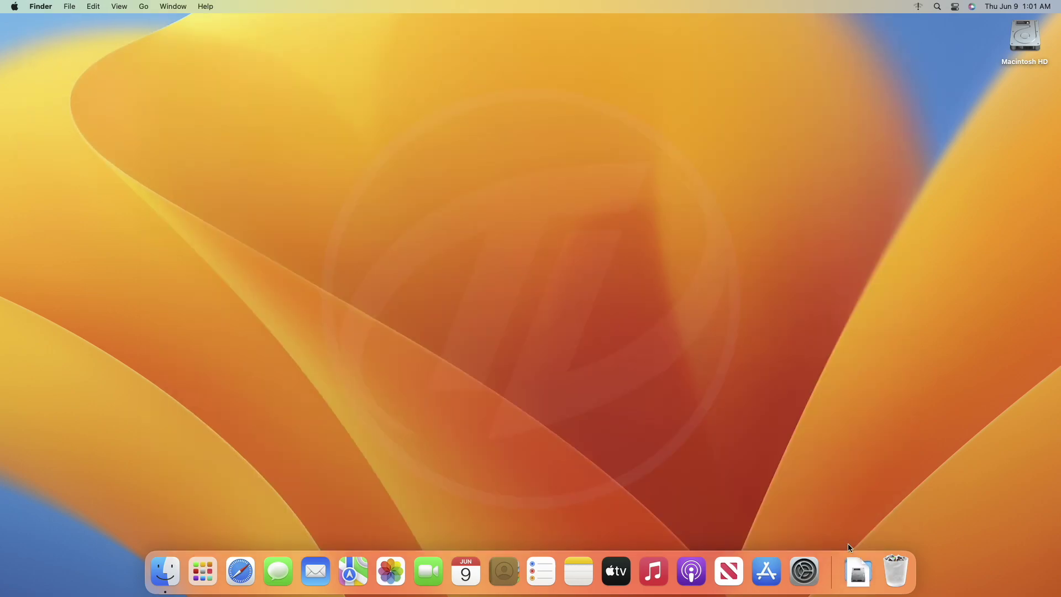
click(859, 571)
click(873, 497)
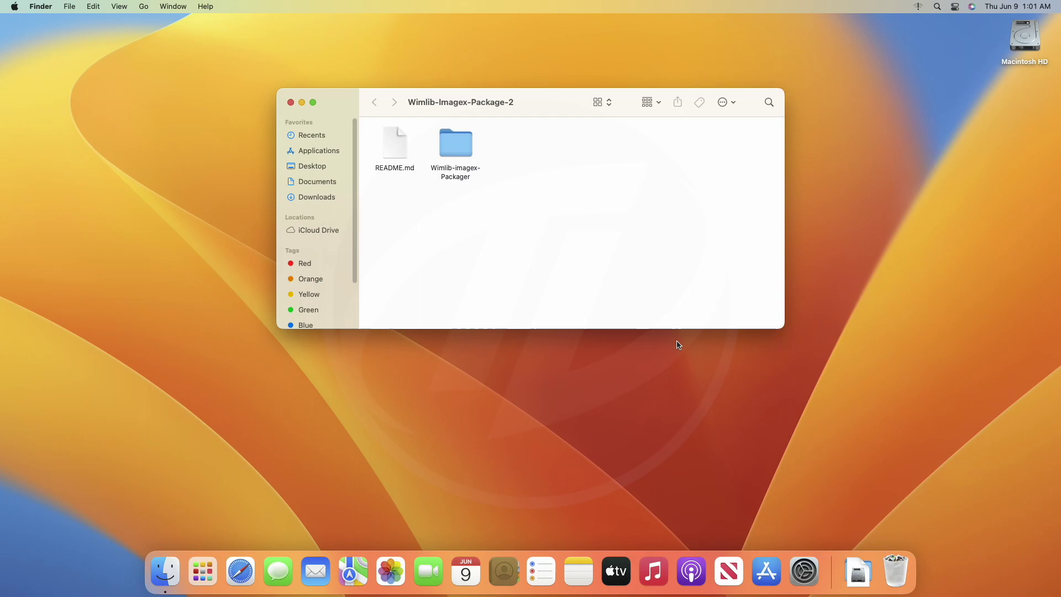
double_click(454, 145)
right_click(454, 143)
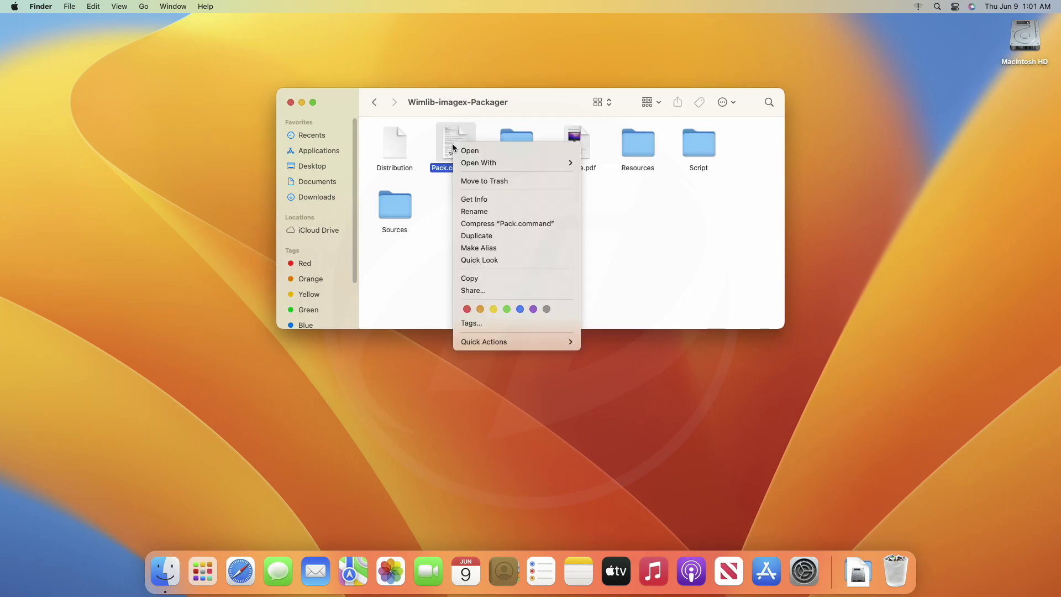
click(475, 149)
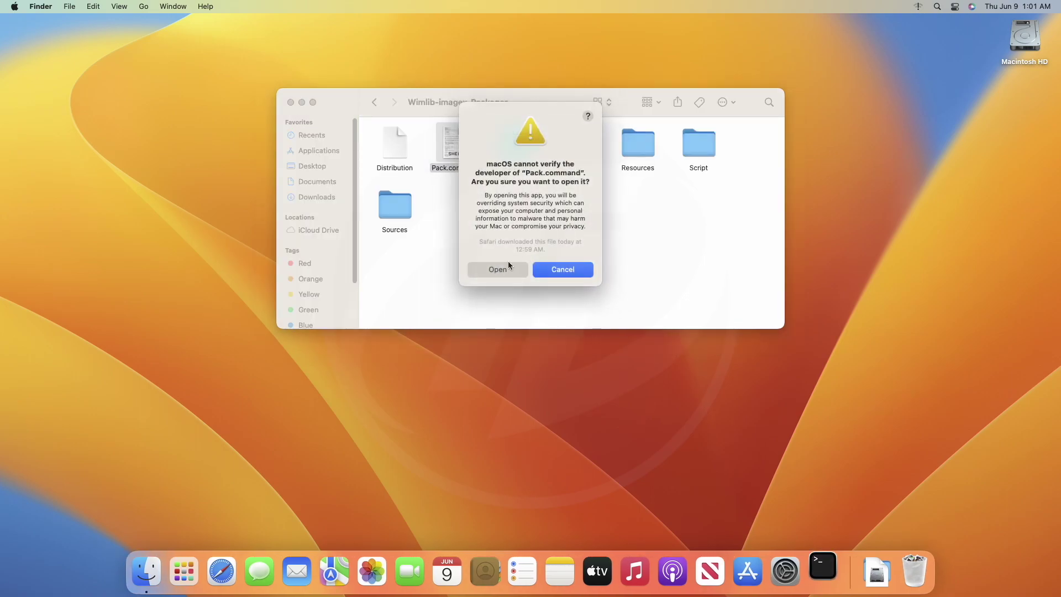
click(506, 268)
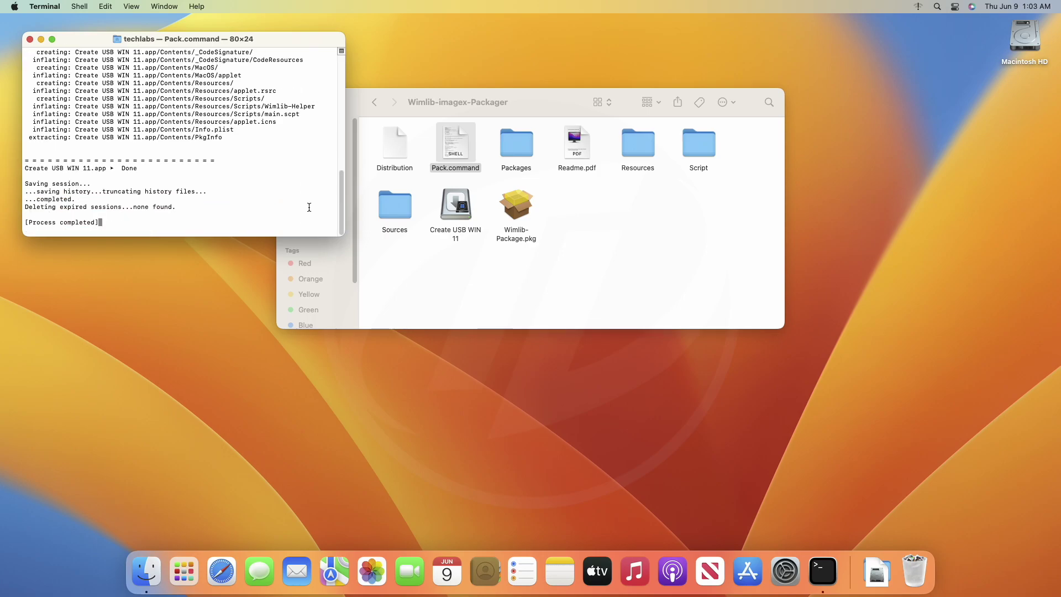
Quit Terminal, launch Wimlib-Package.pkg, and accept the license for a standard Macintosh HD install
click(44, 6)
click(115, 131)
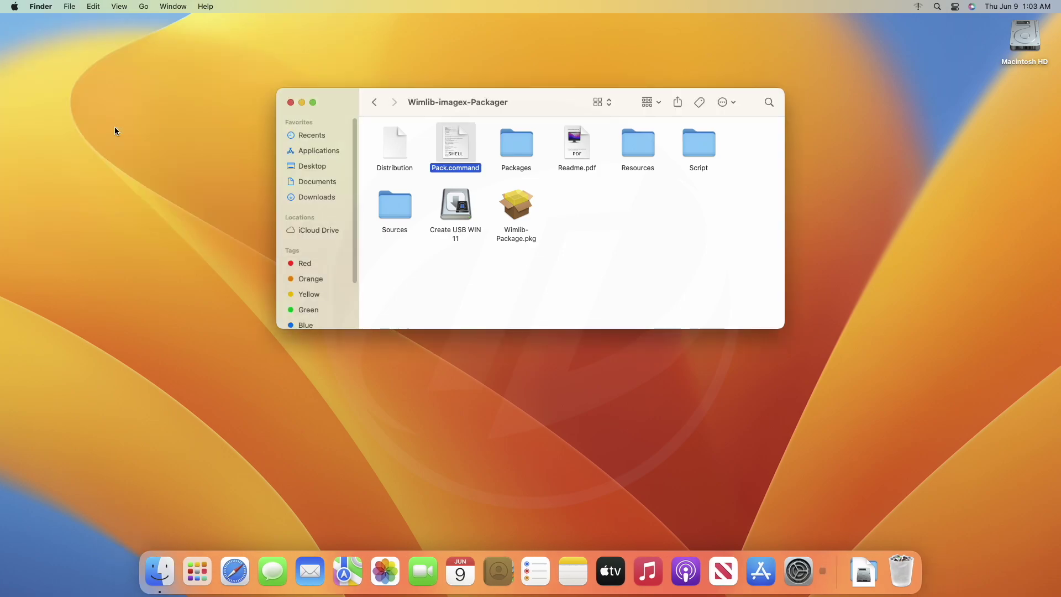
double_click(513, 206)
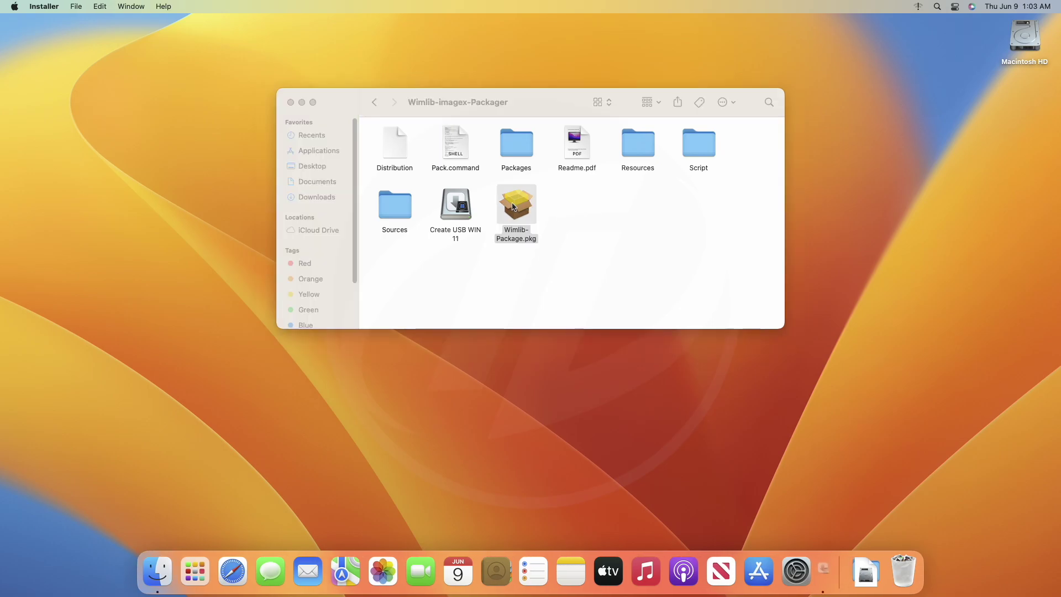
click(583, 324)
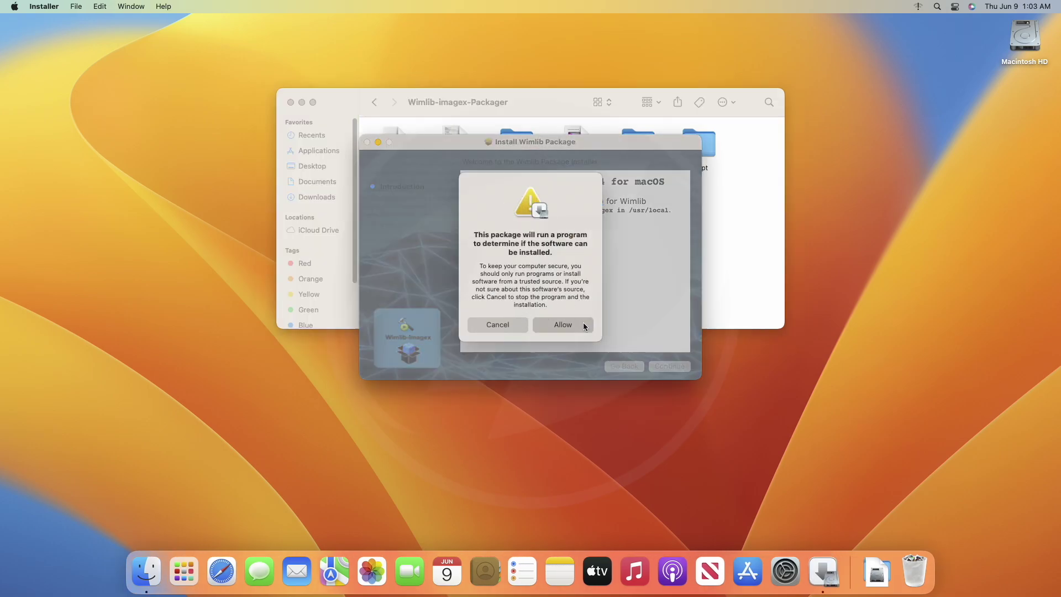
click(674, 368)
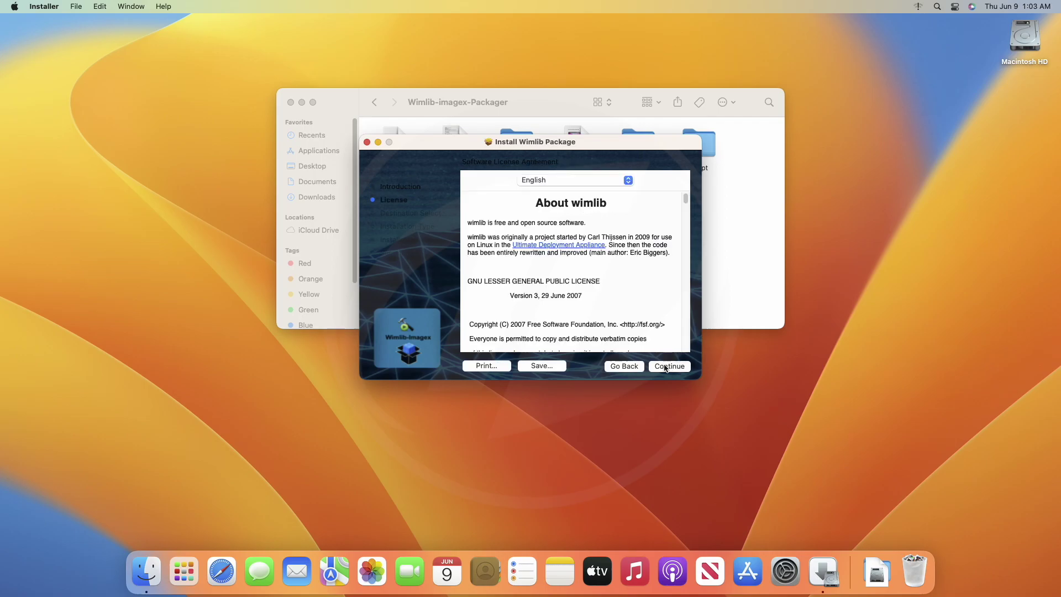
click(646, 288)
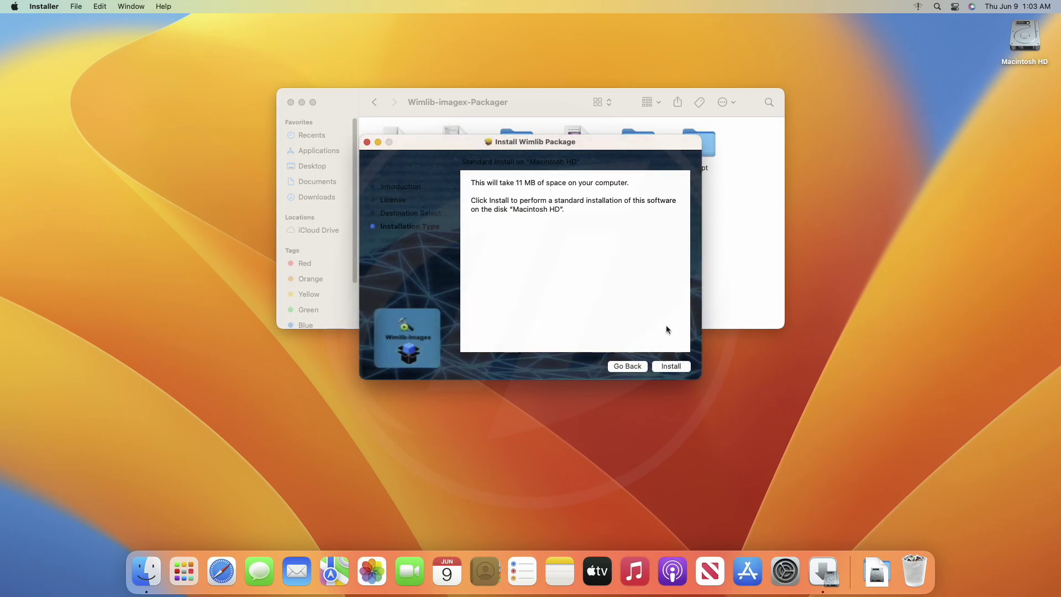
click(680, 367)
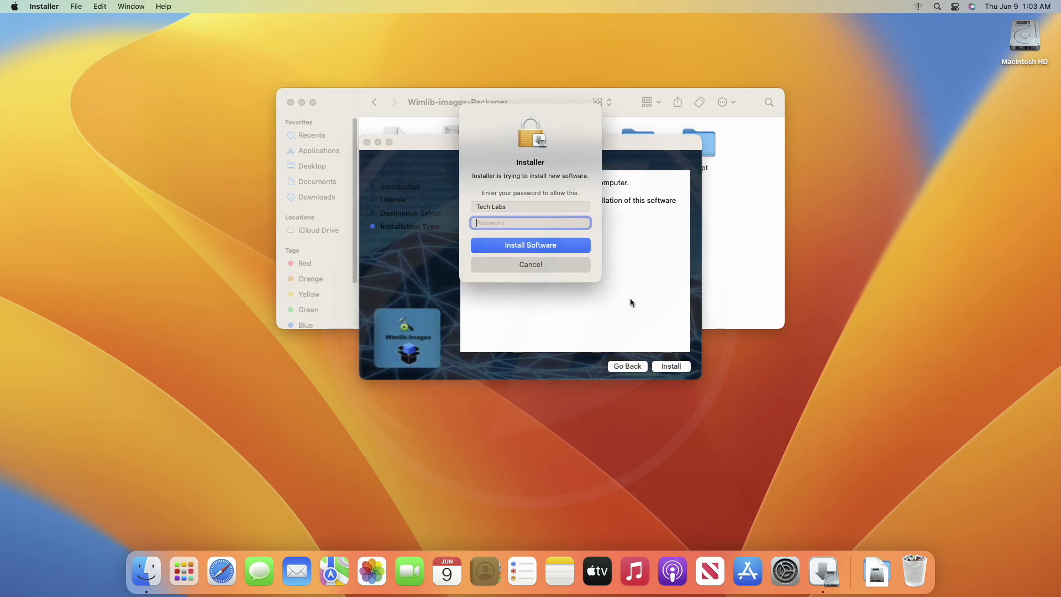
Authorise the install with the password, then close the installer keeping the package file
text(•••••)
key(Return)
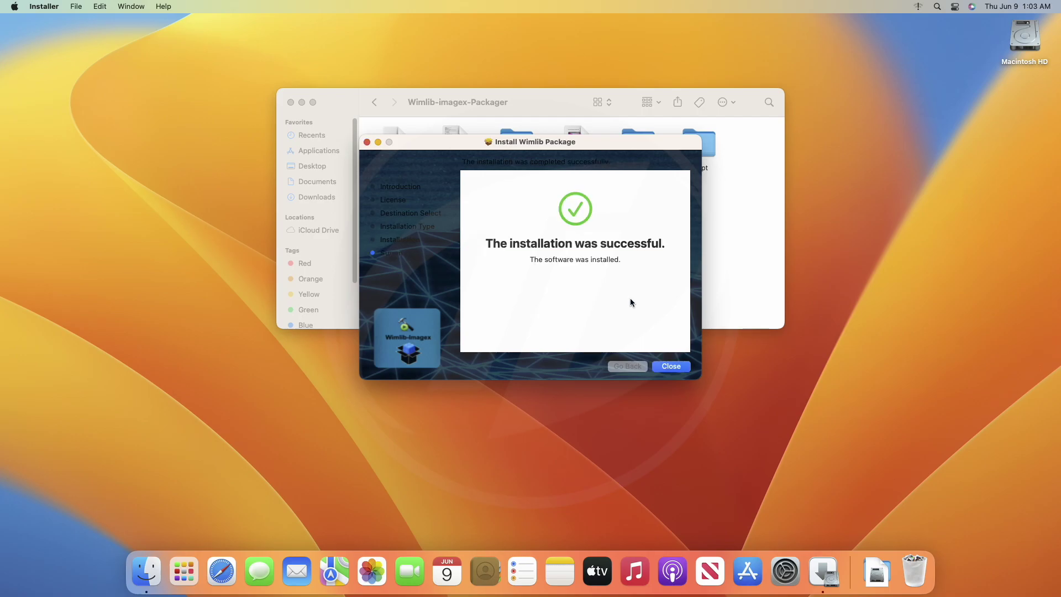
click(670, 365)
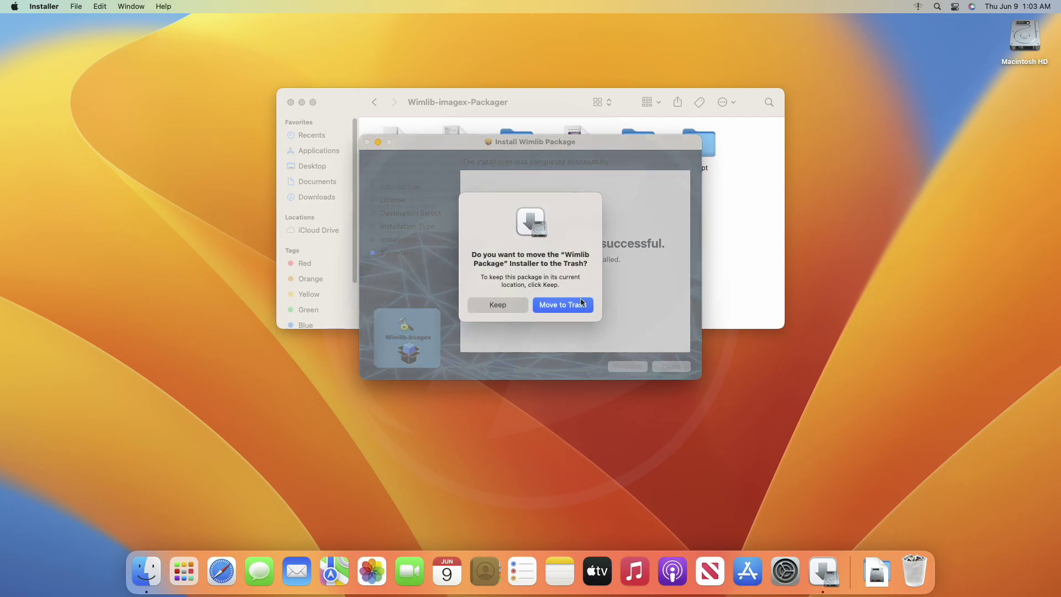
click(501, 301)
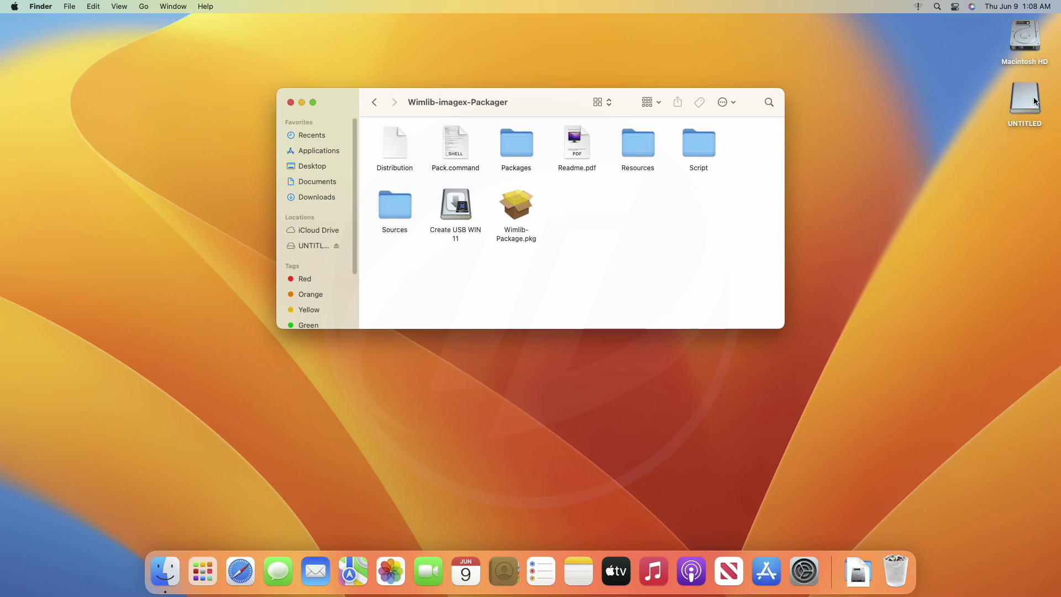
Launch Disk Utility from Launchpad's Other group and select the SanDisk drive
click(200, 574)
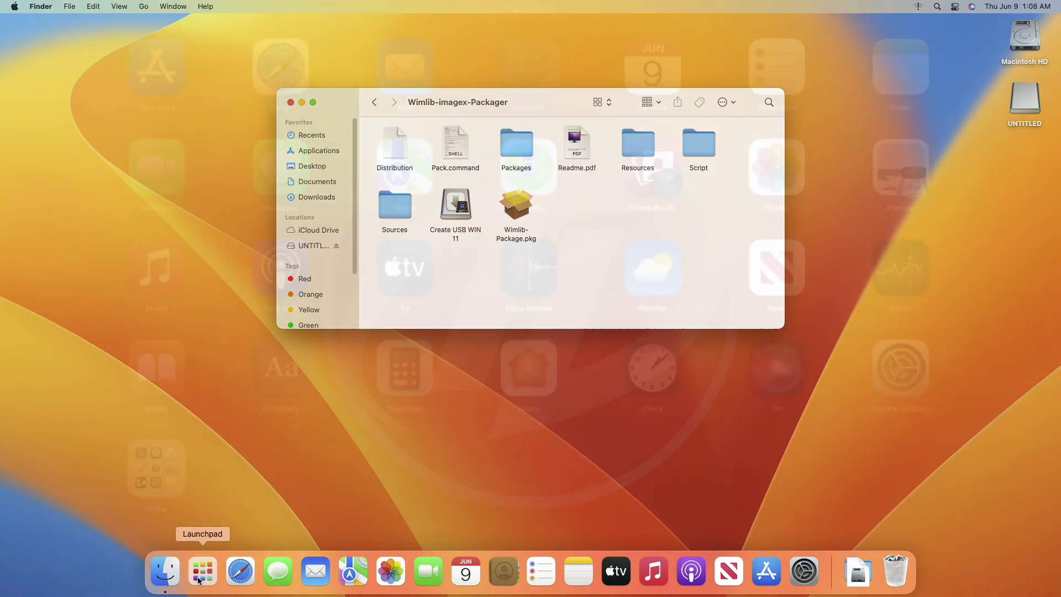
click(160, 459)
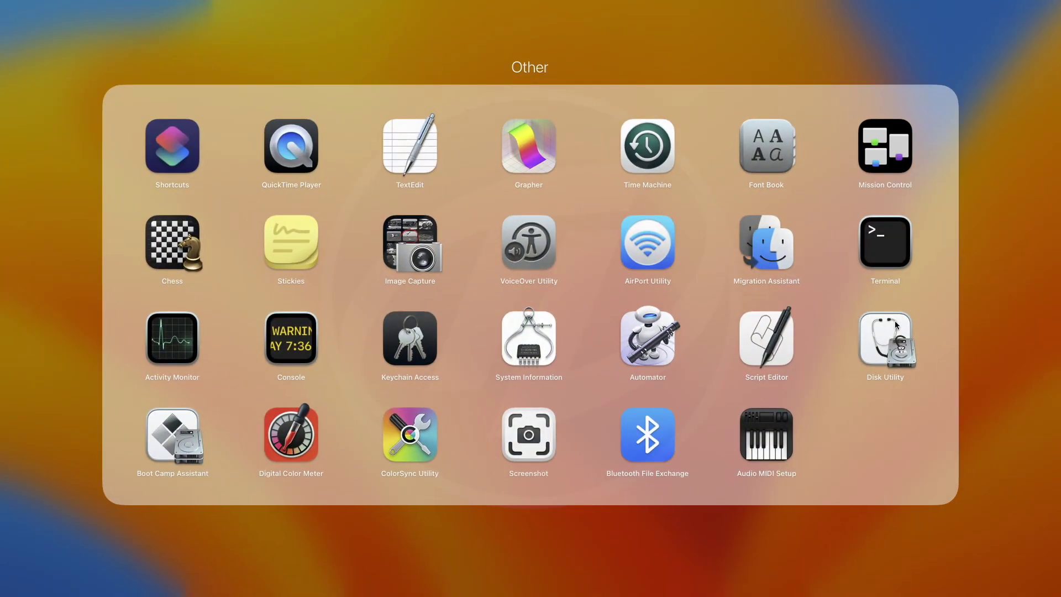
click(894, 358)
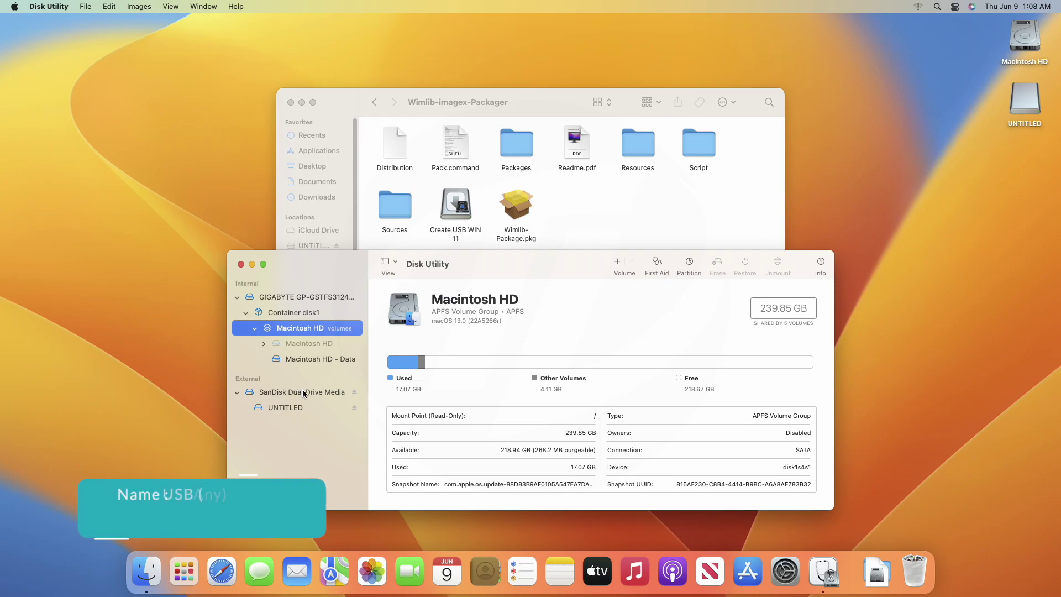
click(301, 392)
Erase the SanDisk drive as 'USB', MS-DOS (FAT), with a Master Boot Record scheme
click(717, 266)
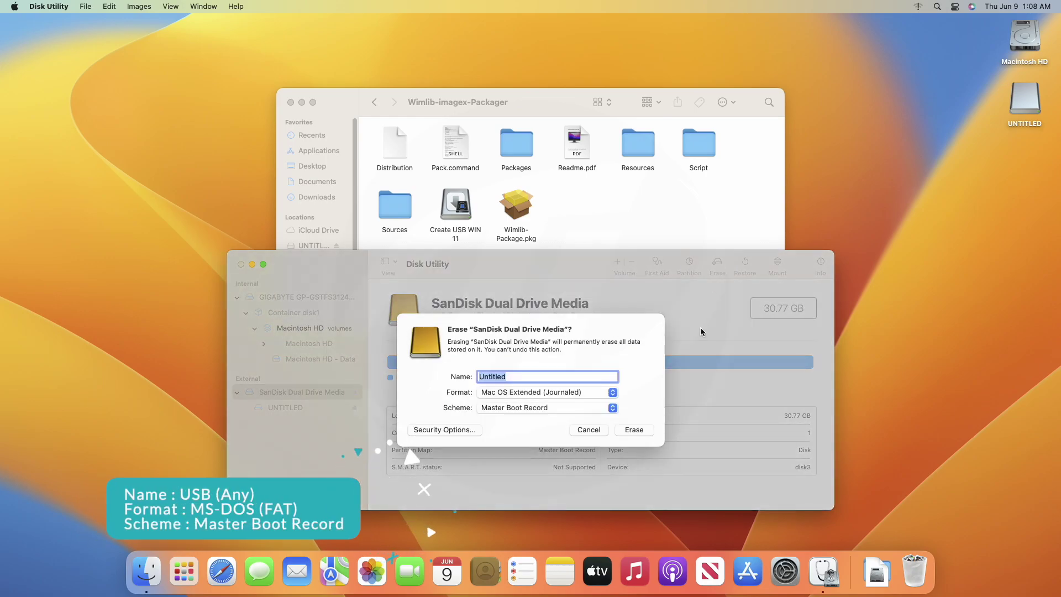
text(USB)
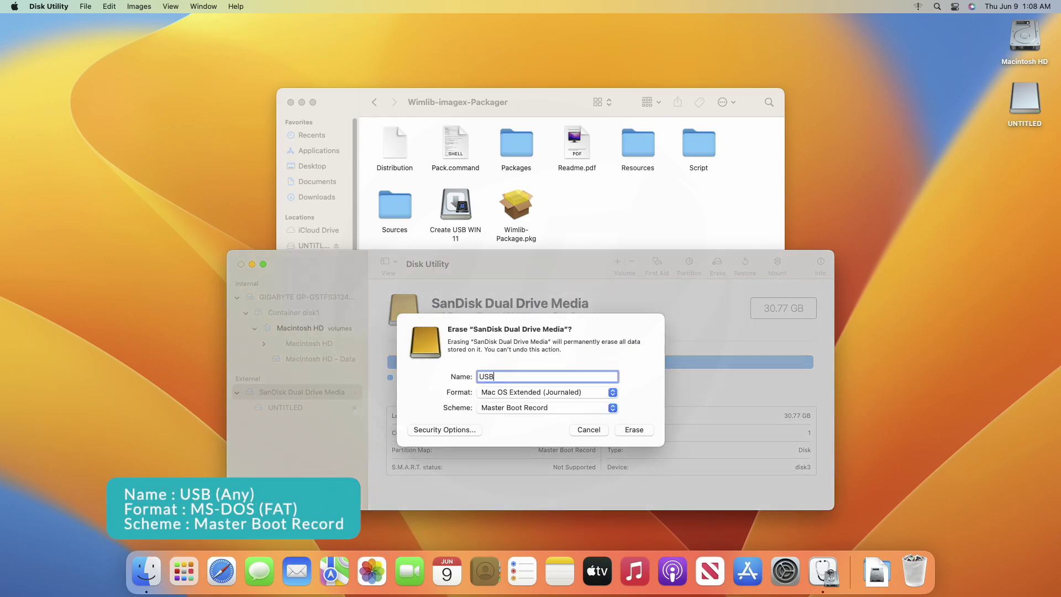
click(614, 391)
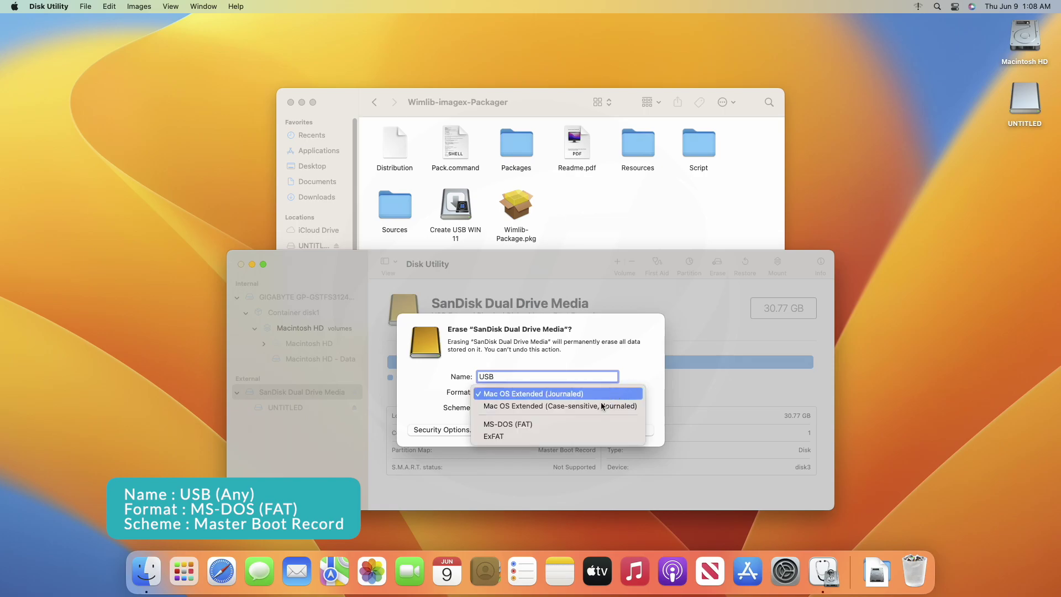
click(580, 423)
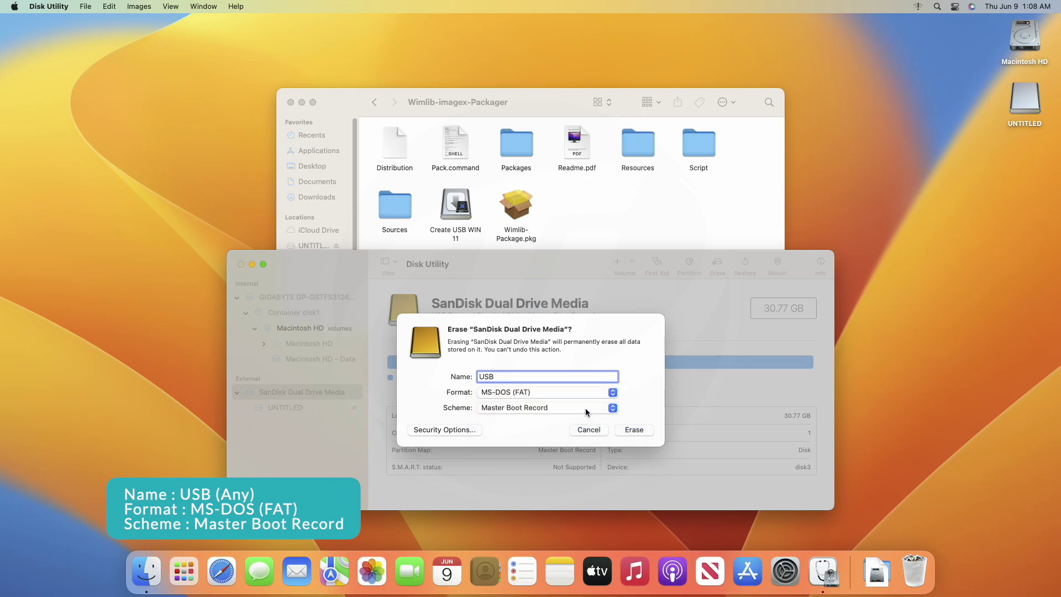
click(583, 407)
click(633, 429)
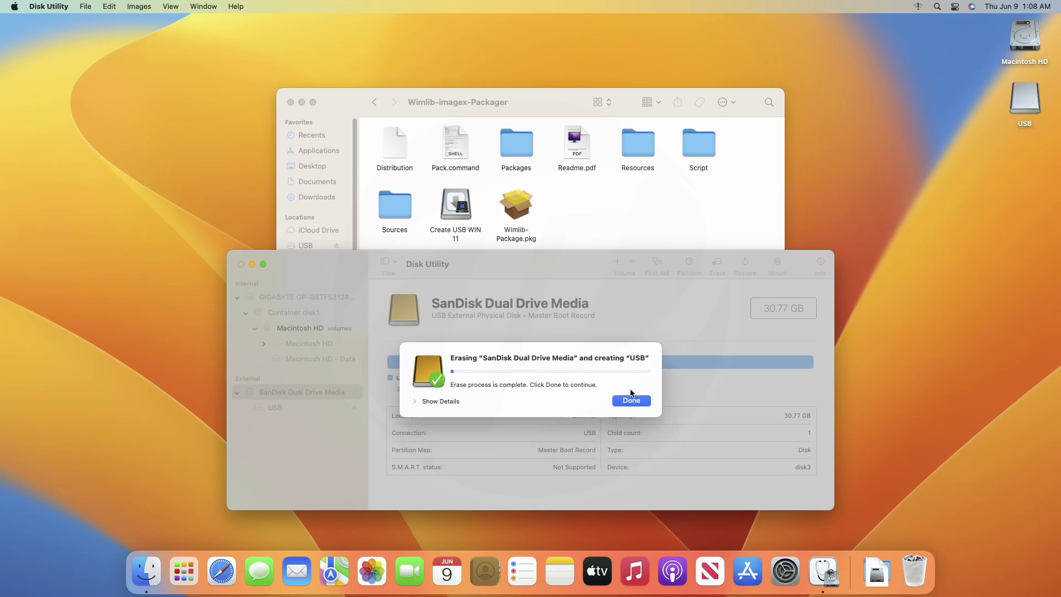
click(632, 401)
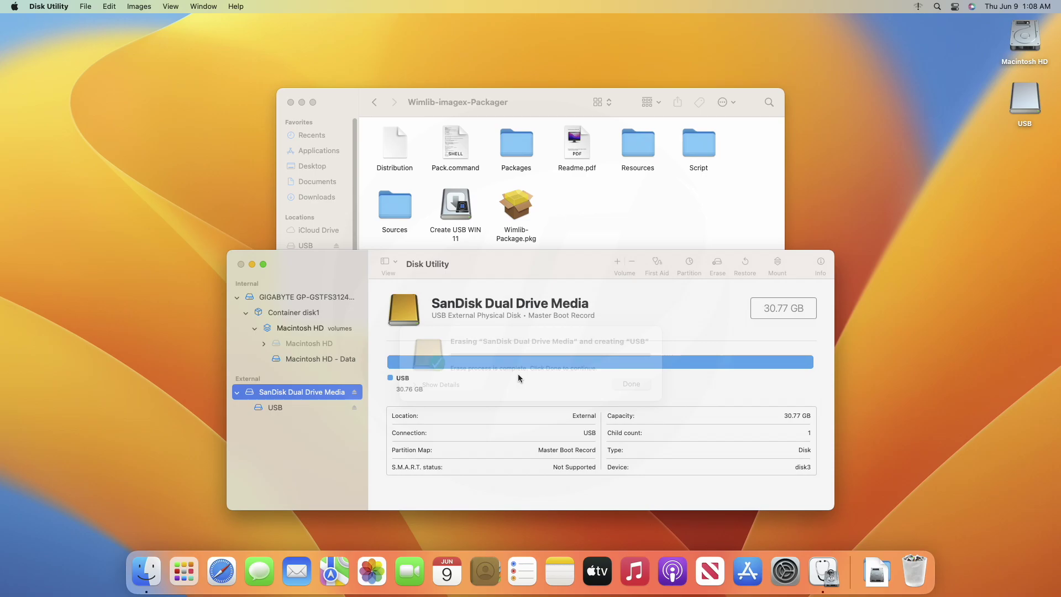
click(49, 7)
Launch Create USB WIN 11, acknowledge its formatting notice, and quit Disk Utility
click(67, 102)
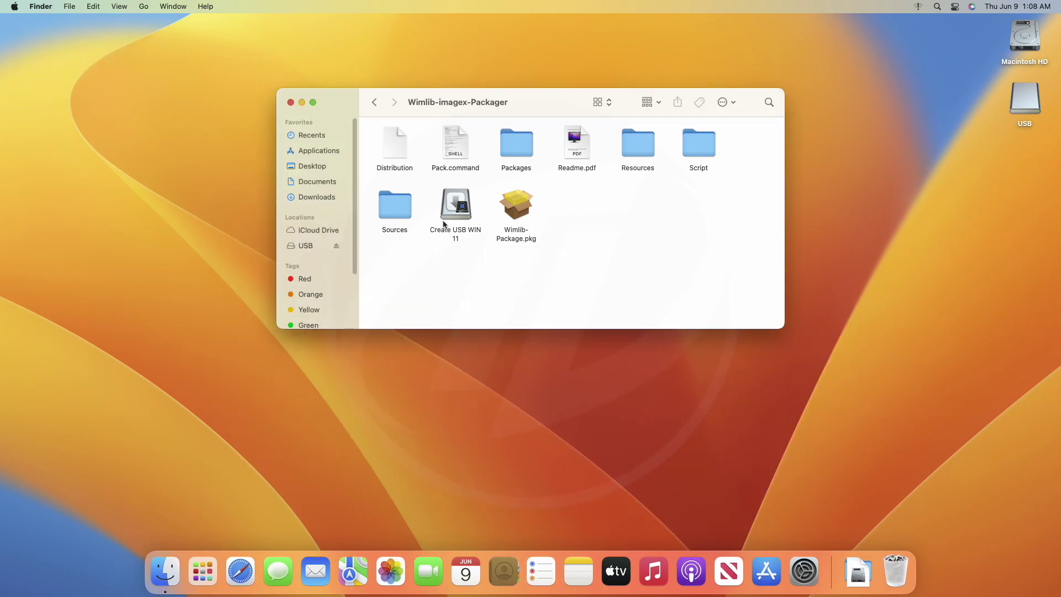
double_click(463, 216)
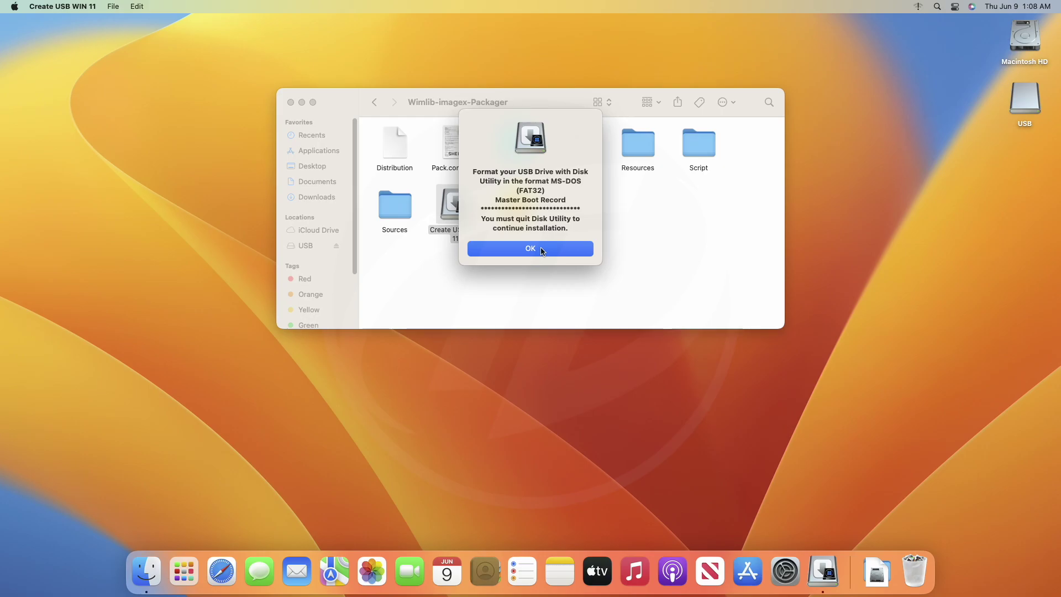
click(541, 250)
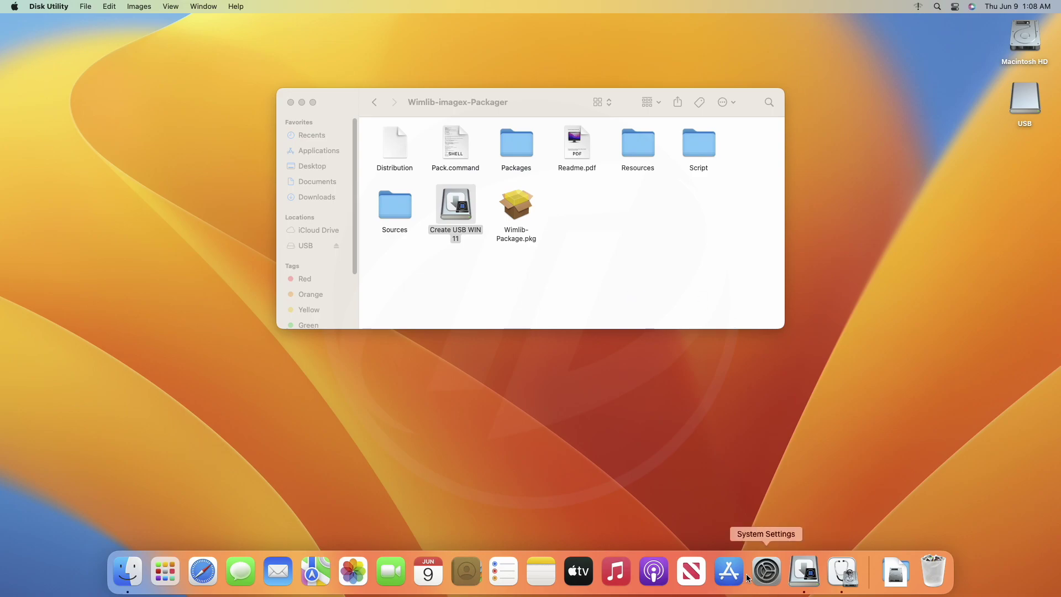
right_click(846, 571)
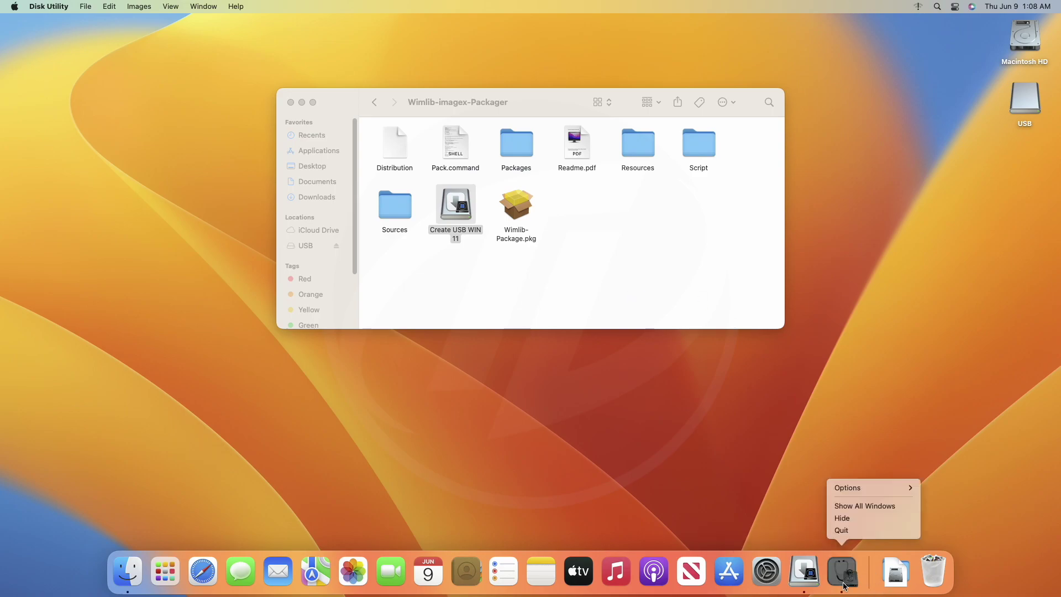
click(860, 532)
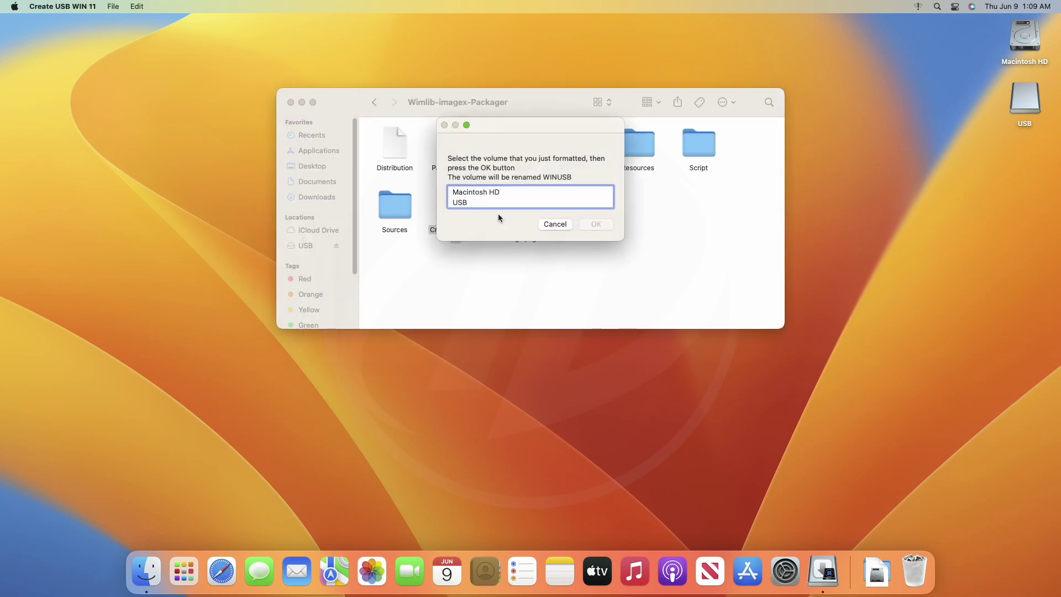
Target the USB volume and choose Win11_English_x64v1.iso from Downloads as the image
click(480, 204)
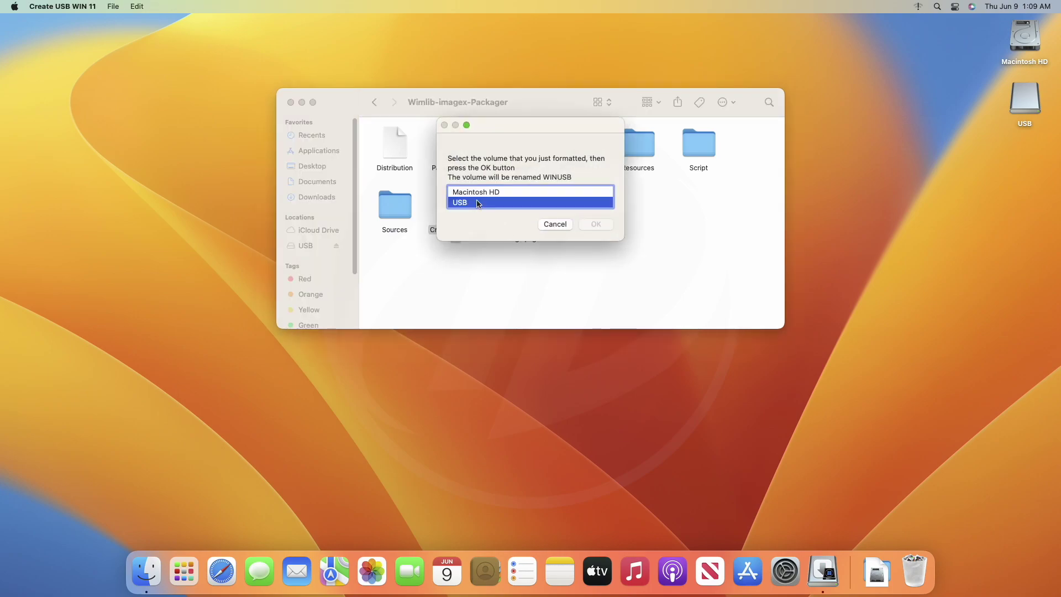
click(589, 225)
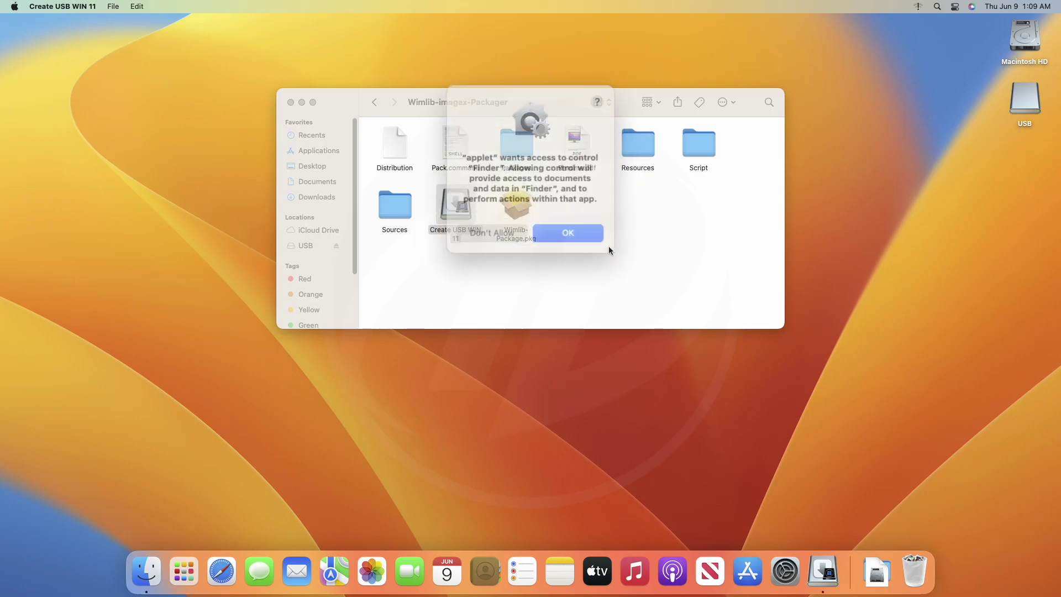
click(566, 223)
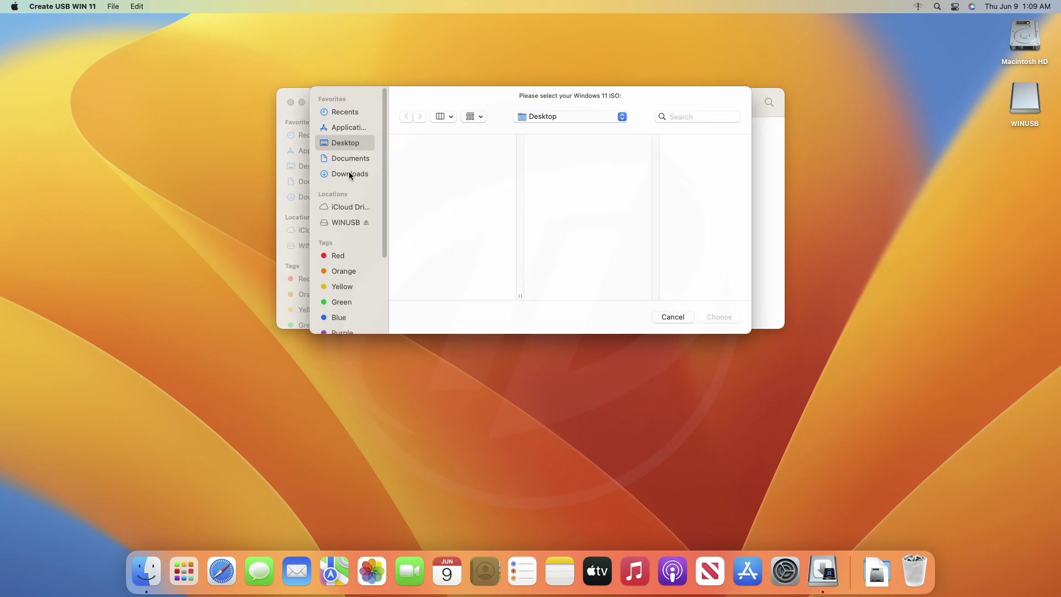
click(349, 175)
click(432, 157)
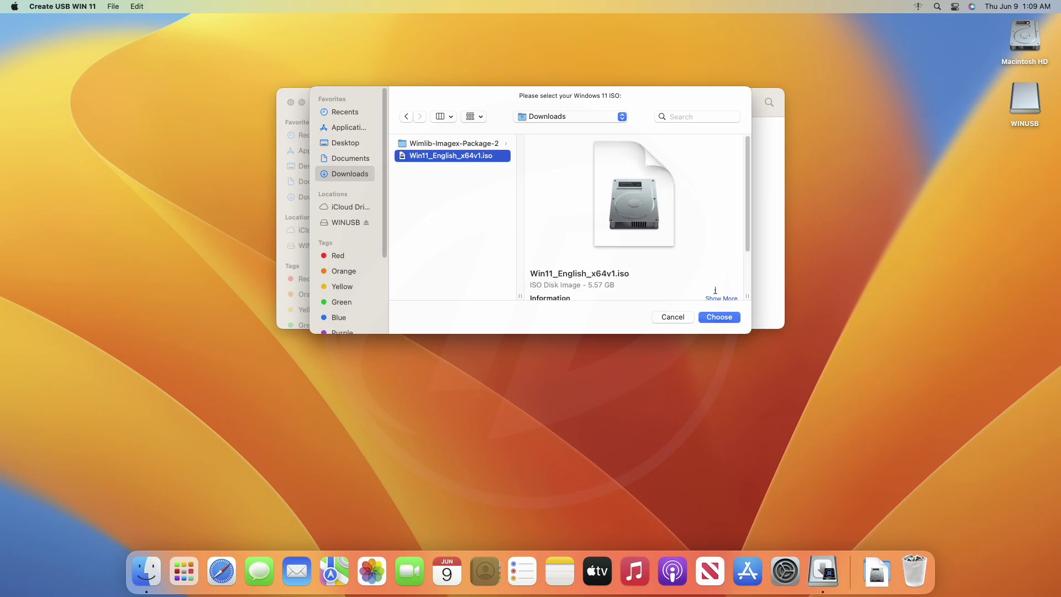
click(706, 318)
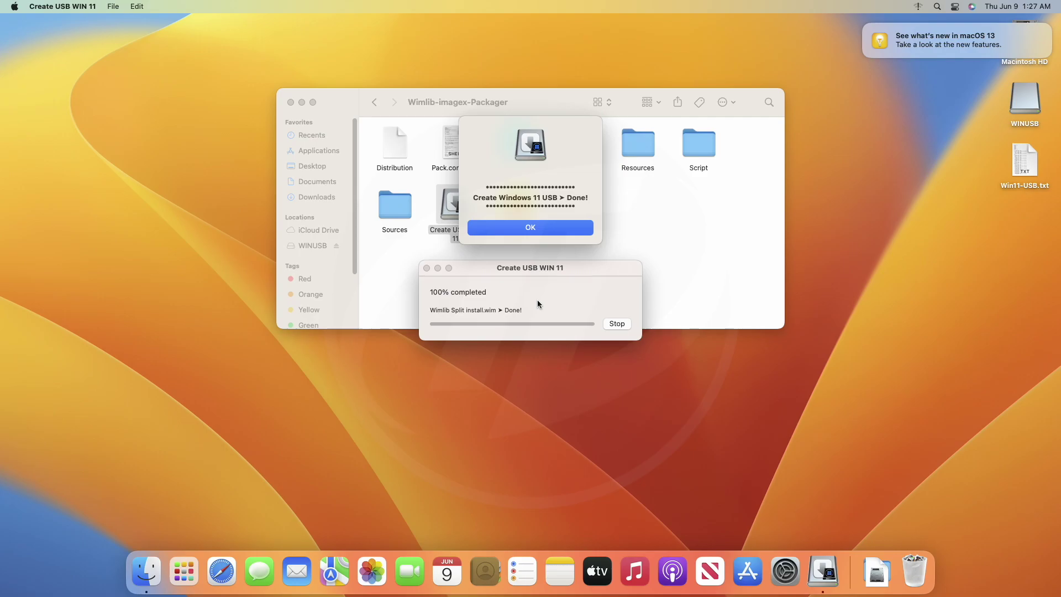
Dismiss the tool's Done alert, the notification and the Wimlib-imagex-Packager window
key(Return)
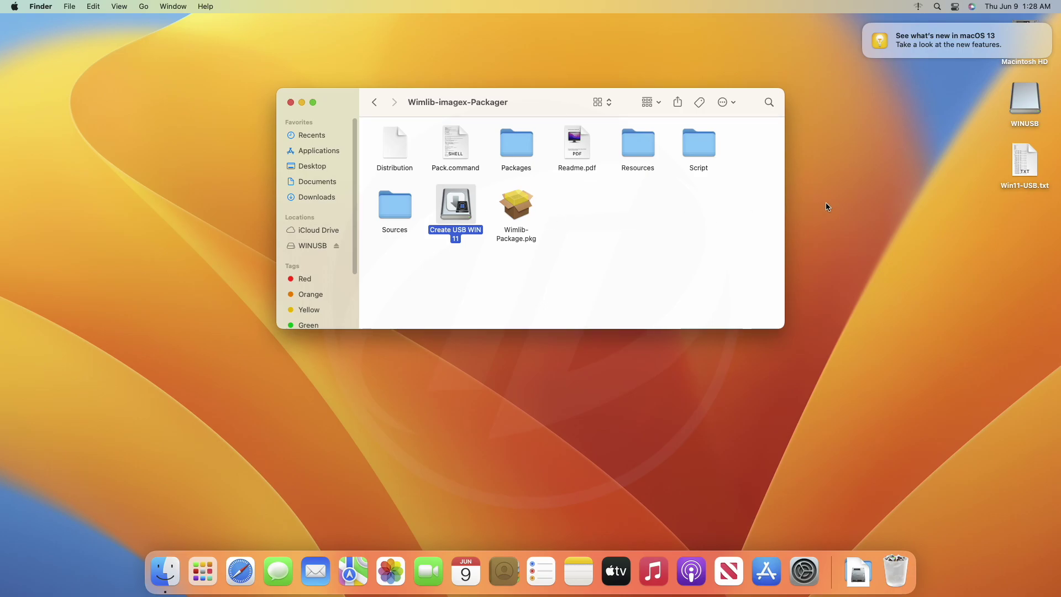
click(820, 201)
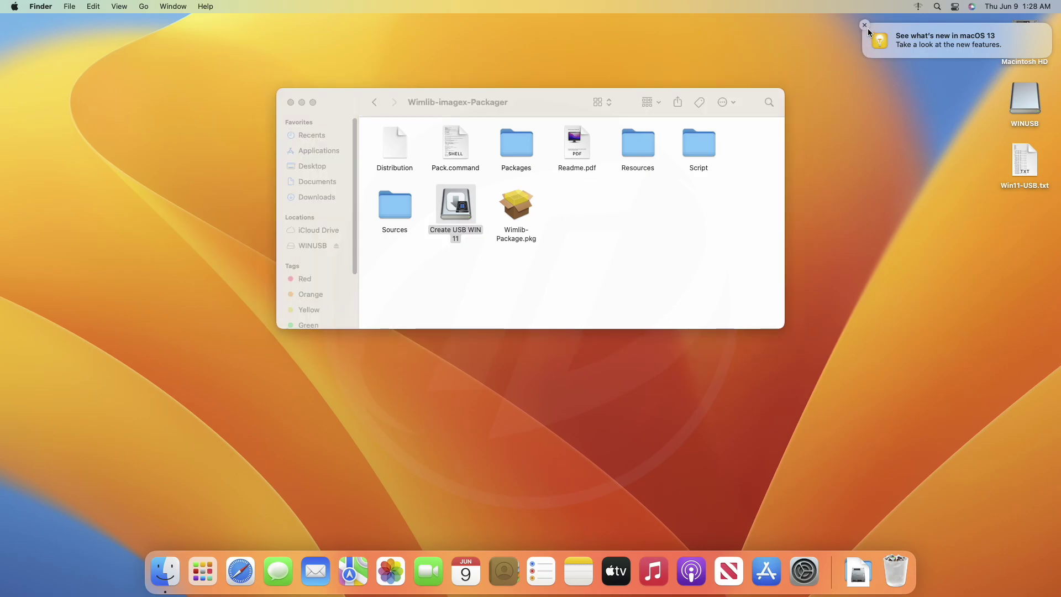
click(865, 26)
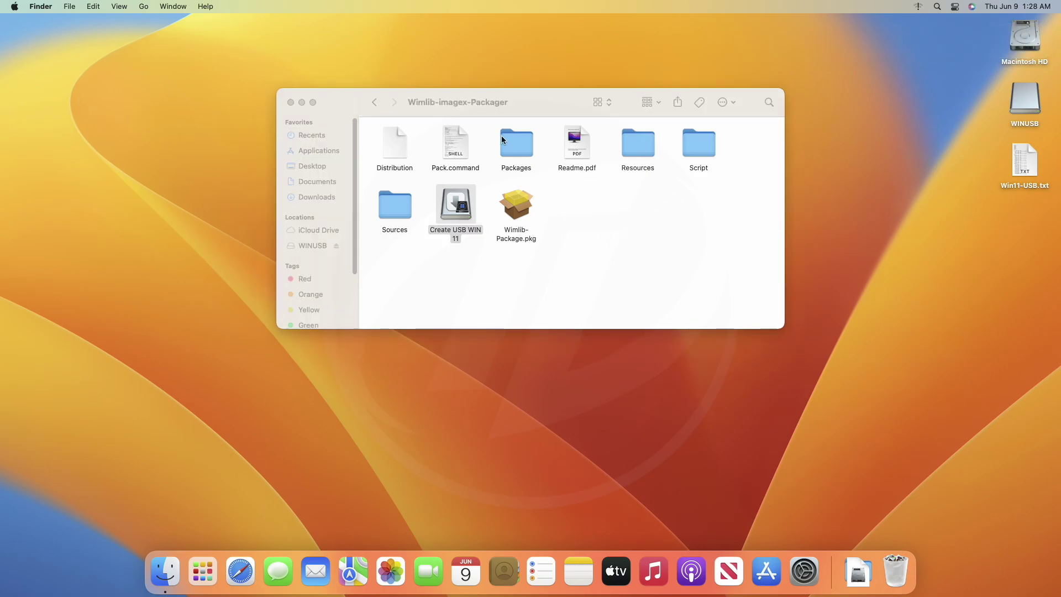
click(291, 102)
Restart the Mac from the Apple menu and confirm
click(15, 6)
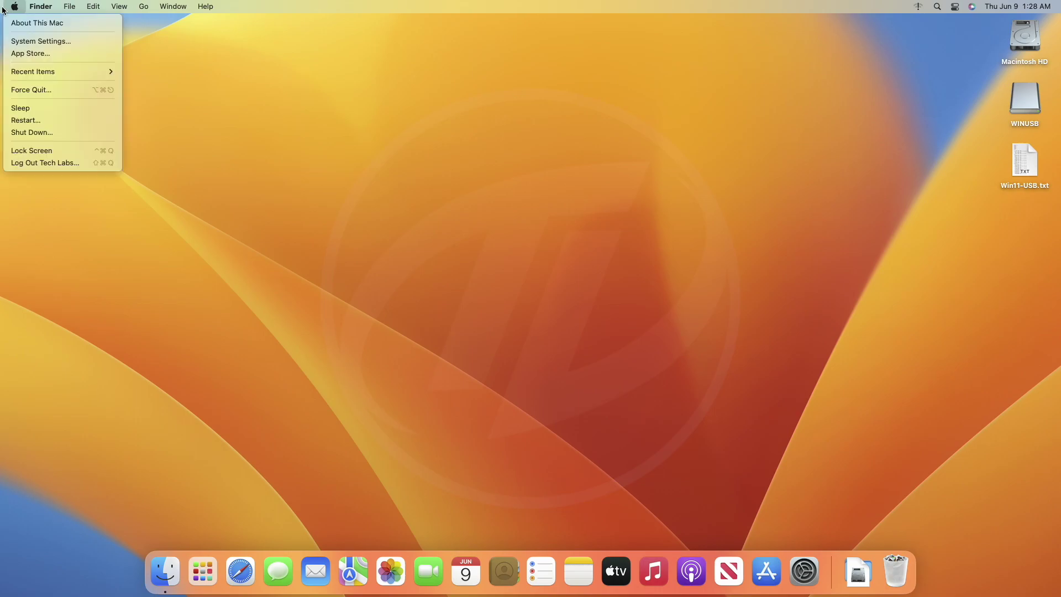
click(39, 120)
click(615, 202)
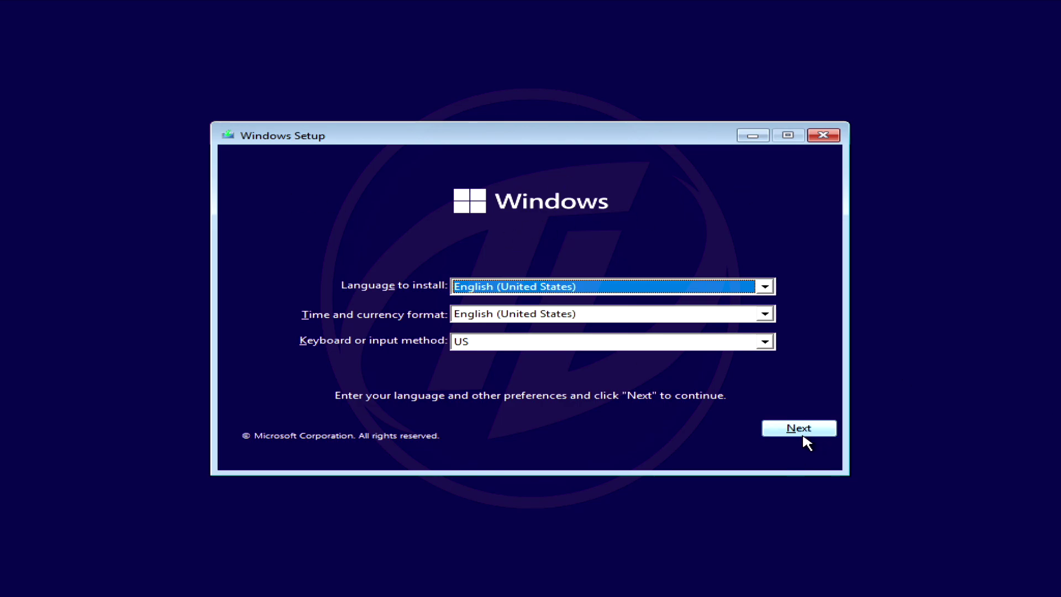
Keep English (United States) settings, choose 'I don't have a product key', and select Windows 11 Pro
click(801, 431)
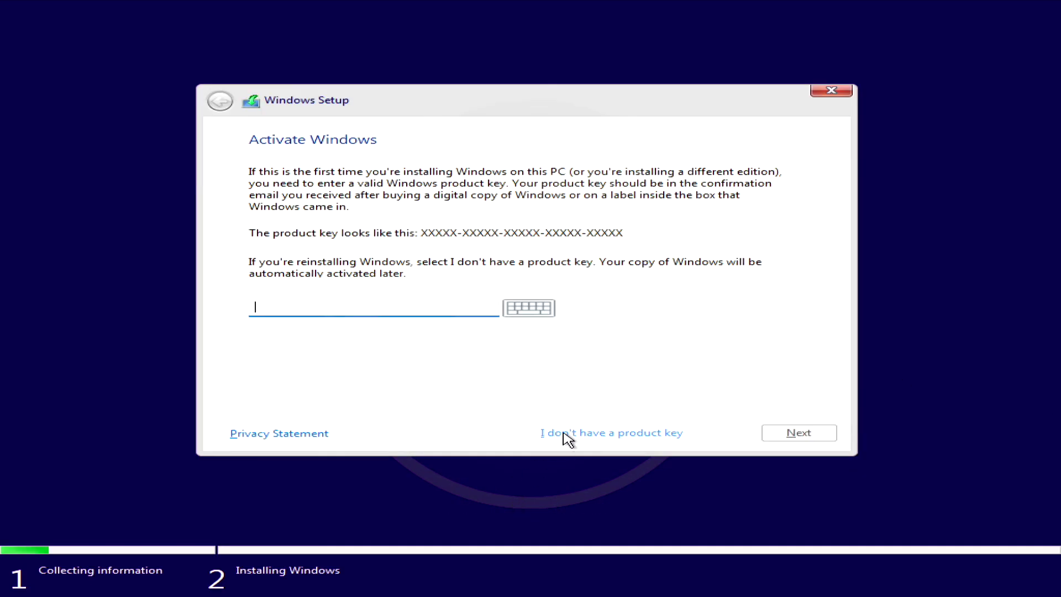
click(560, 434)
click(363, 272)
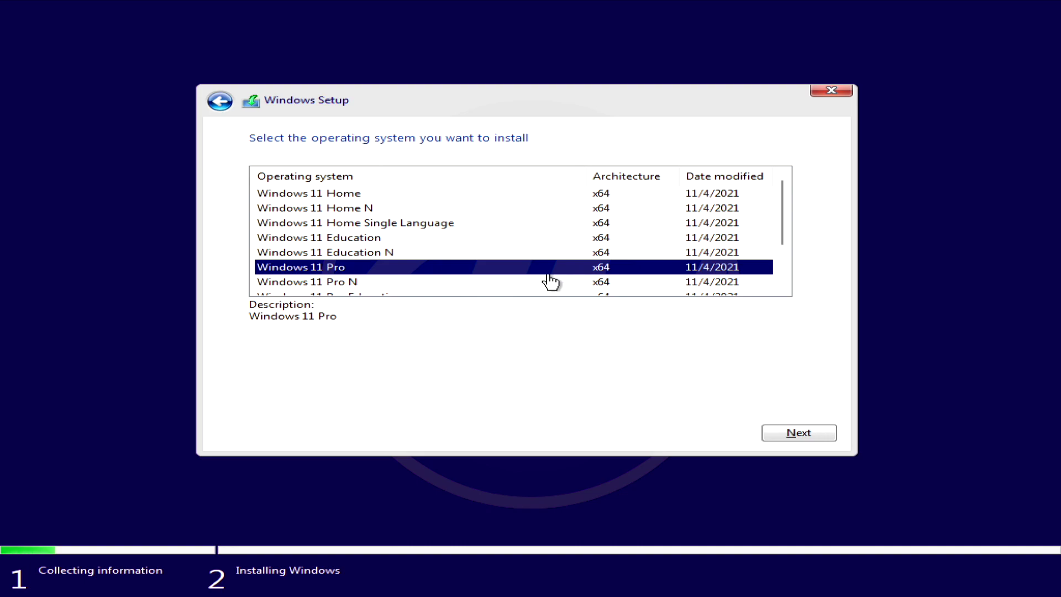